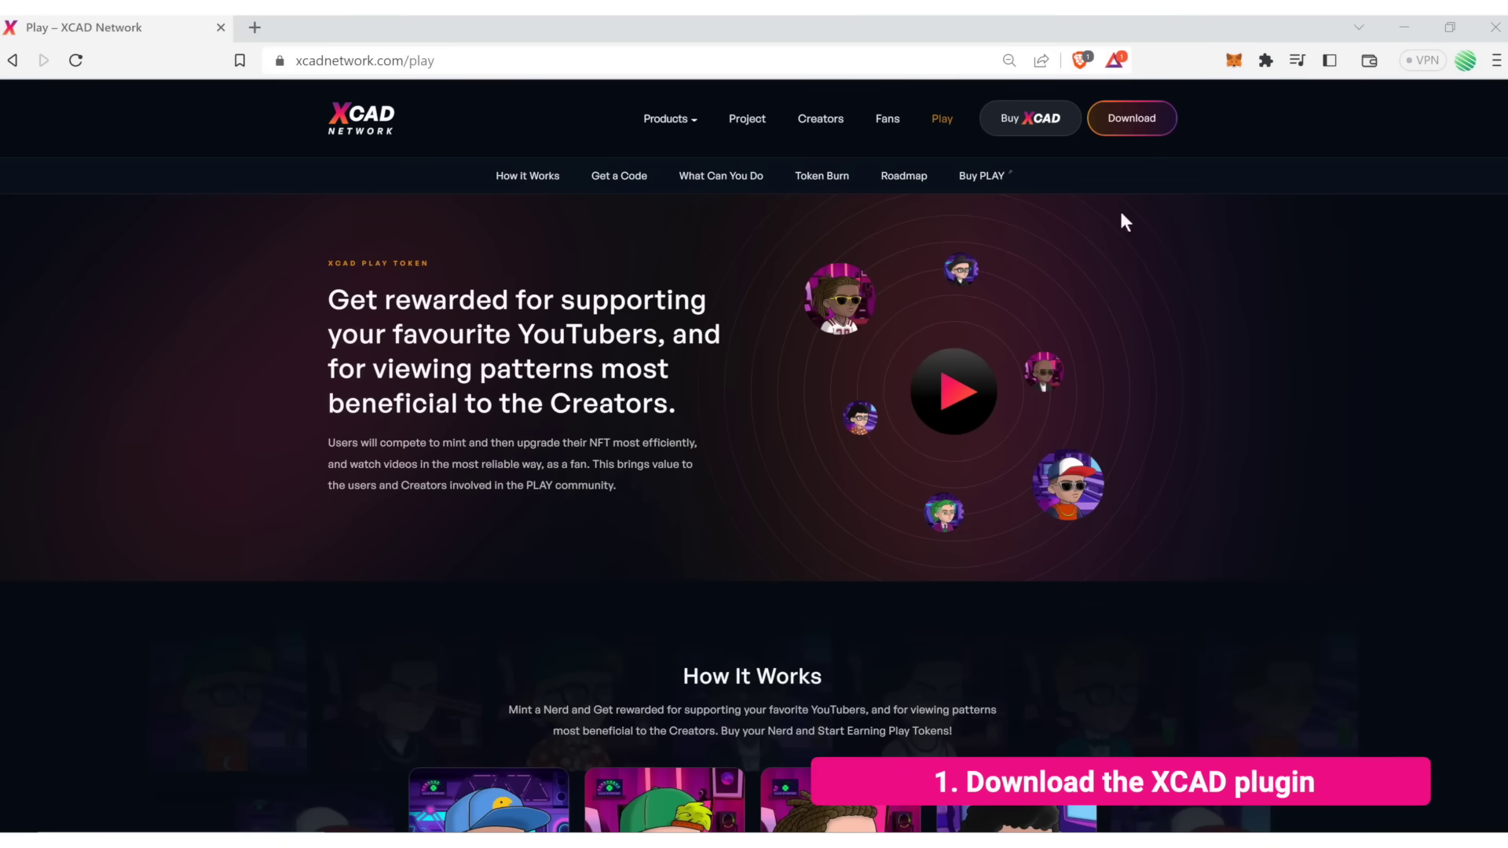
Step: Install the XCAD extension into Brave from its Chrome Web Store listing
left_click(1141, 132)
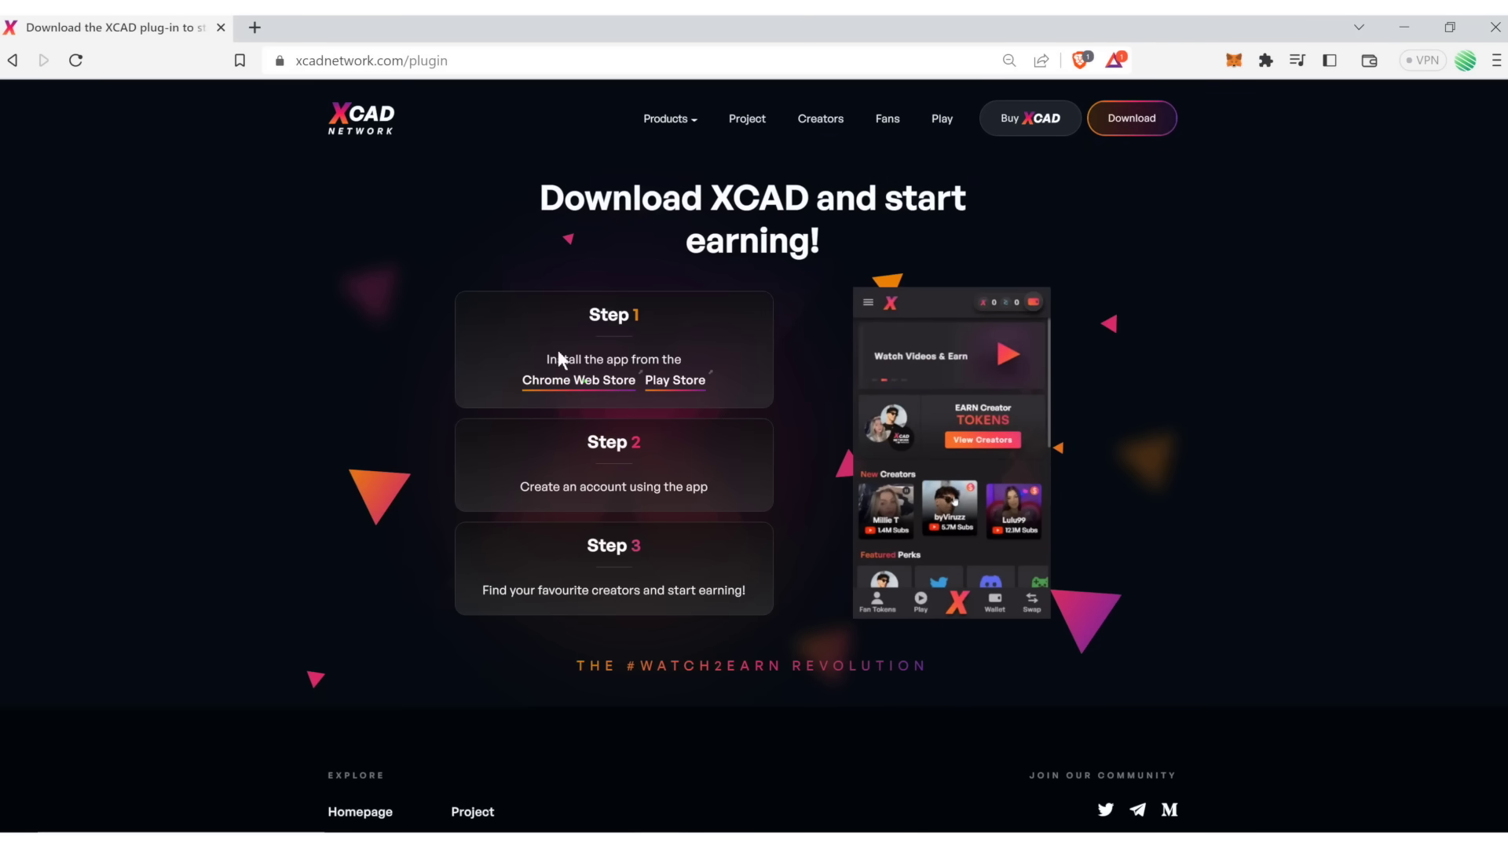
left_click(579, 380)
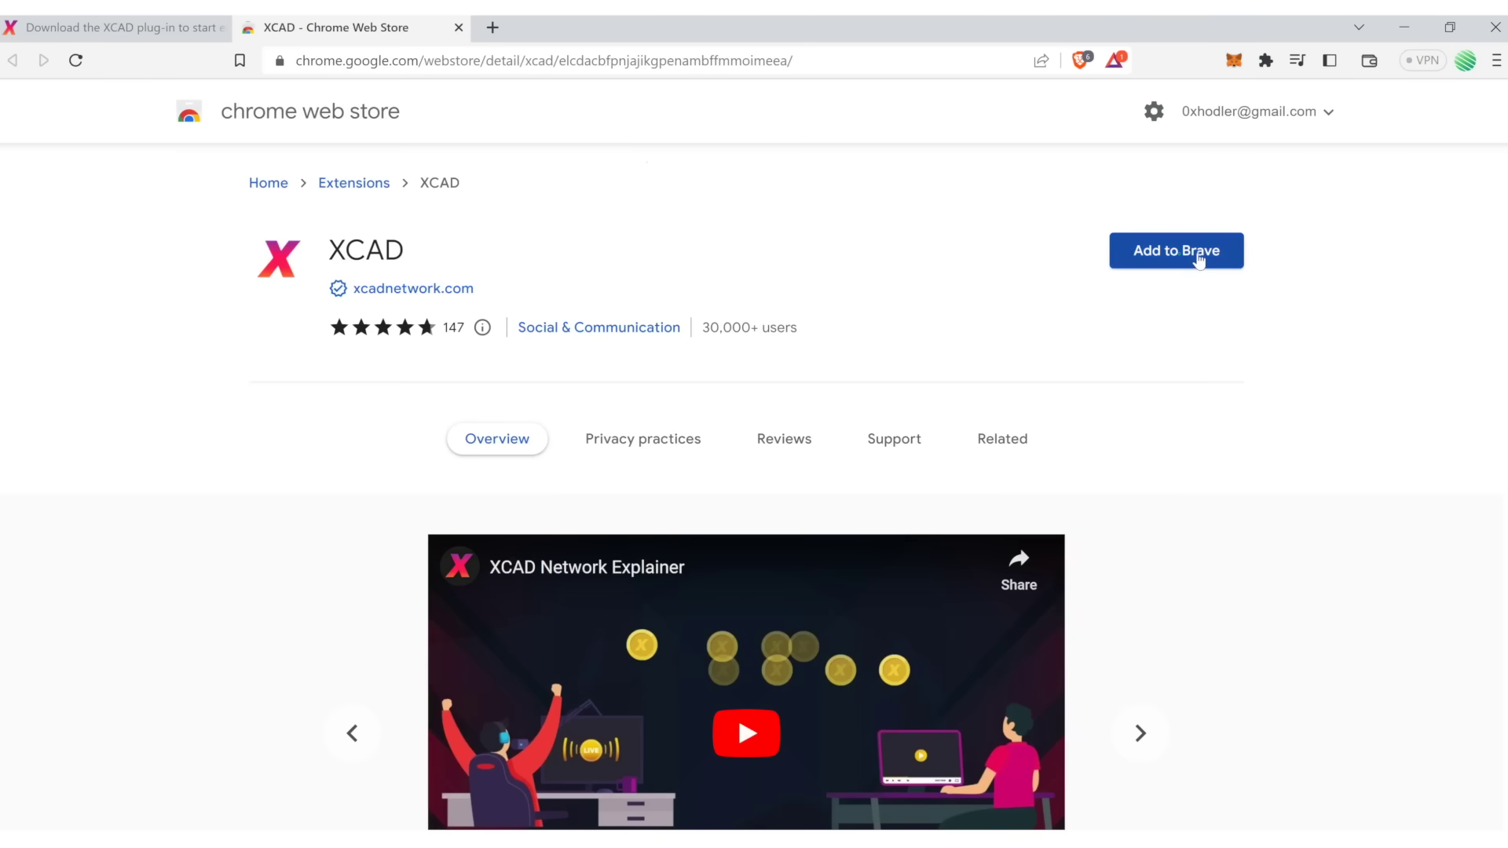
left_click(1200, 259)
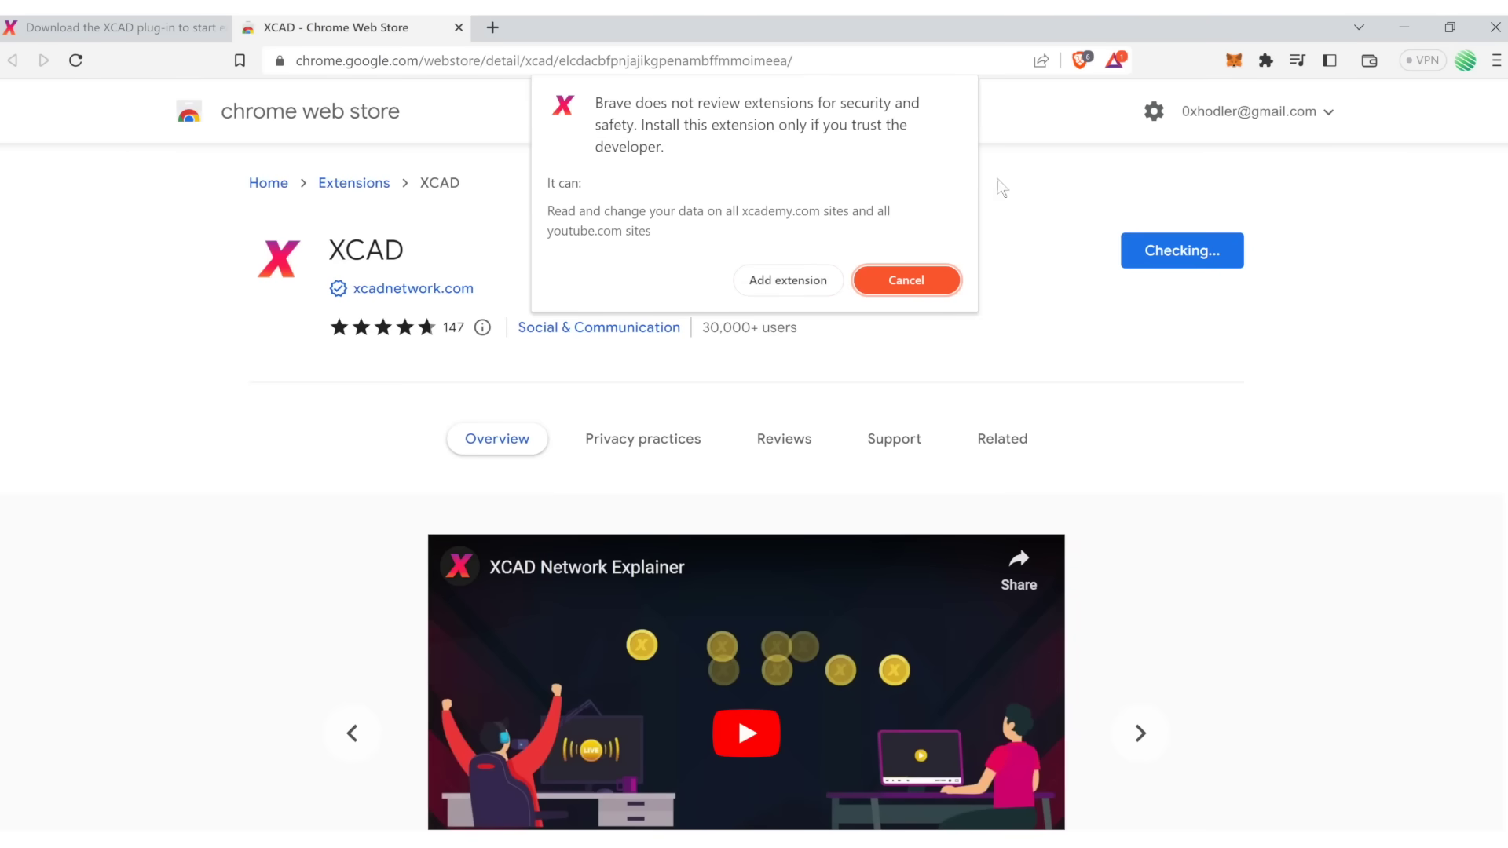
left_click(785, 280)
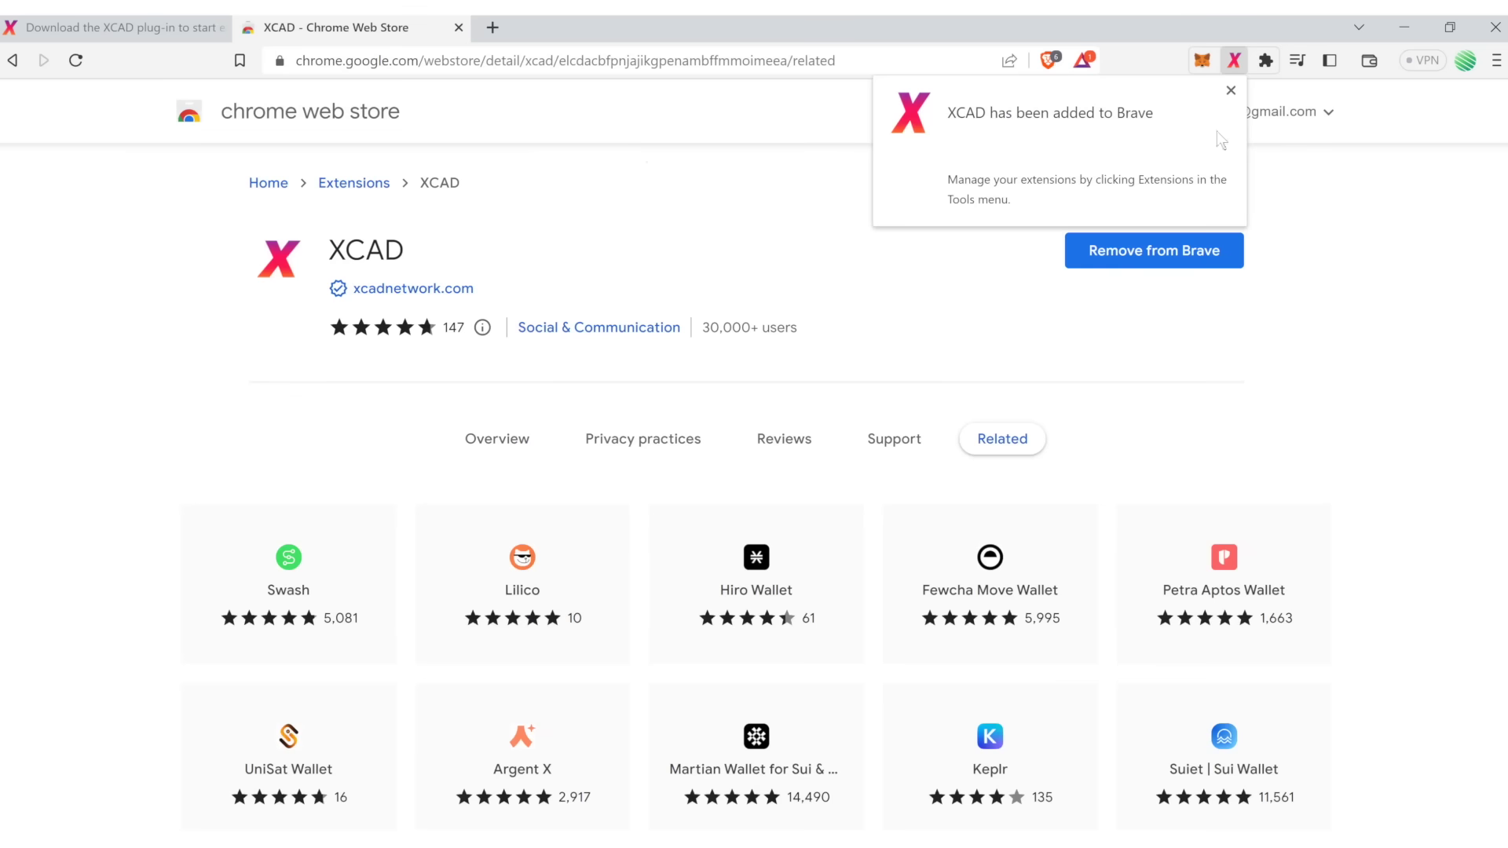
left_click(1232, 92)
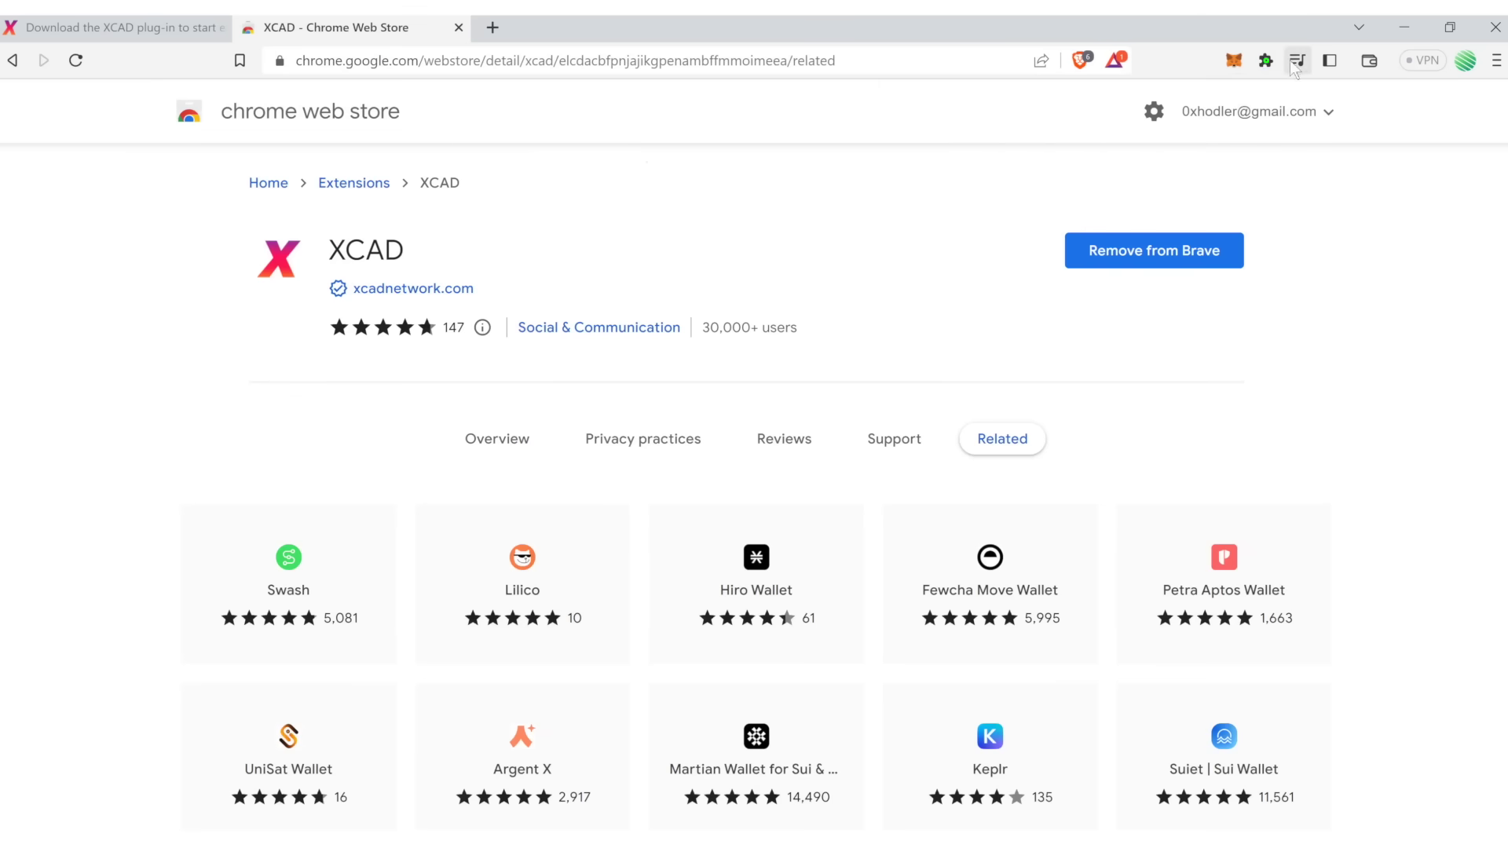
left_click(1265, 60)
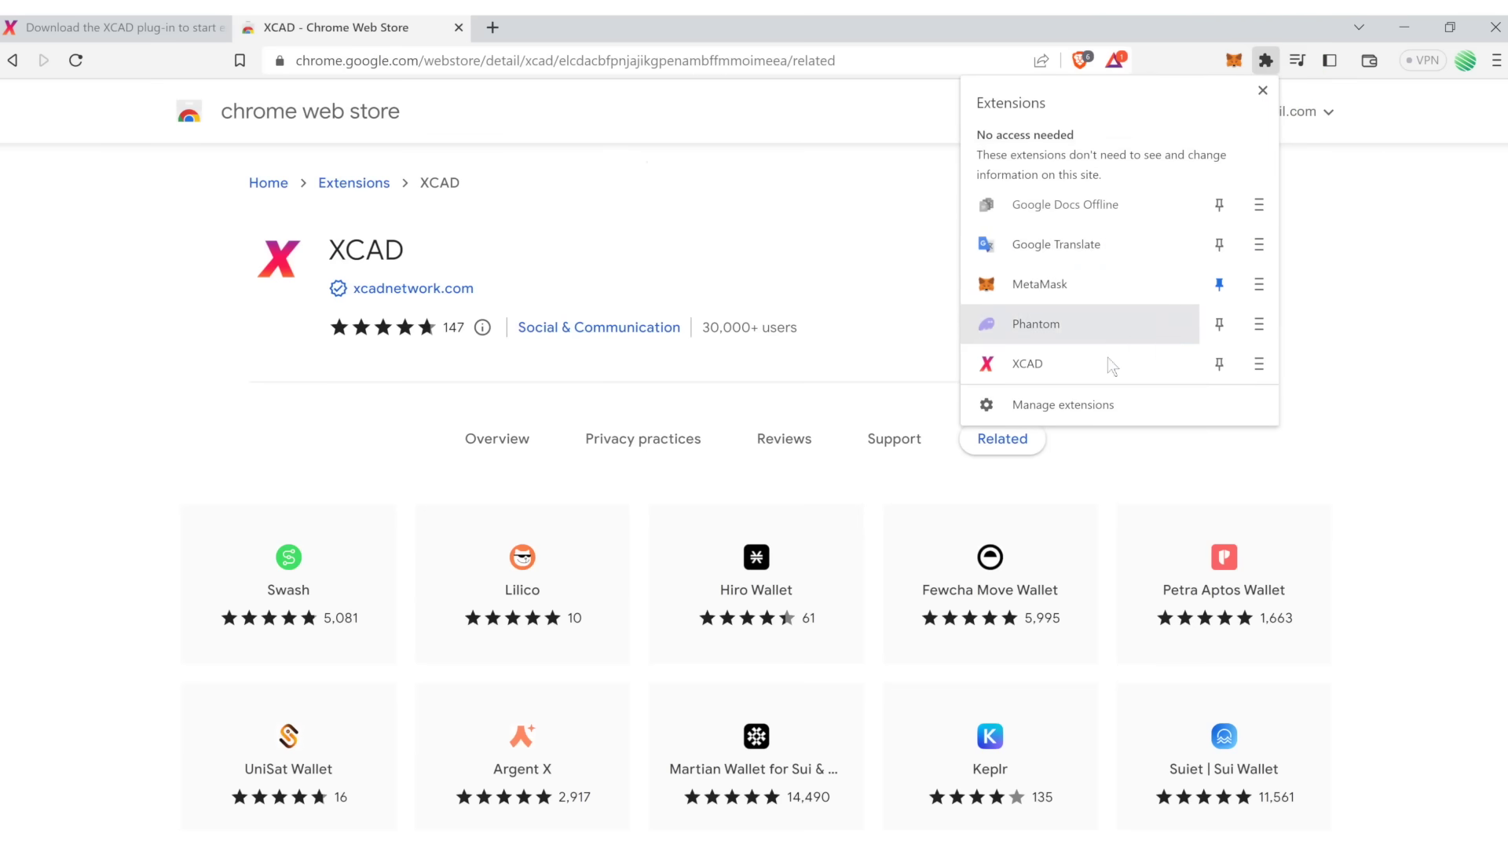
Step: Pin XCAD to the toolbar and sign up or log in to an account
left_click(1225, 365)
left_click(1241, 61)
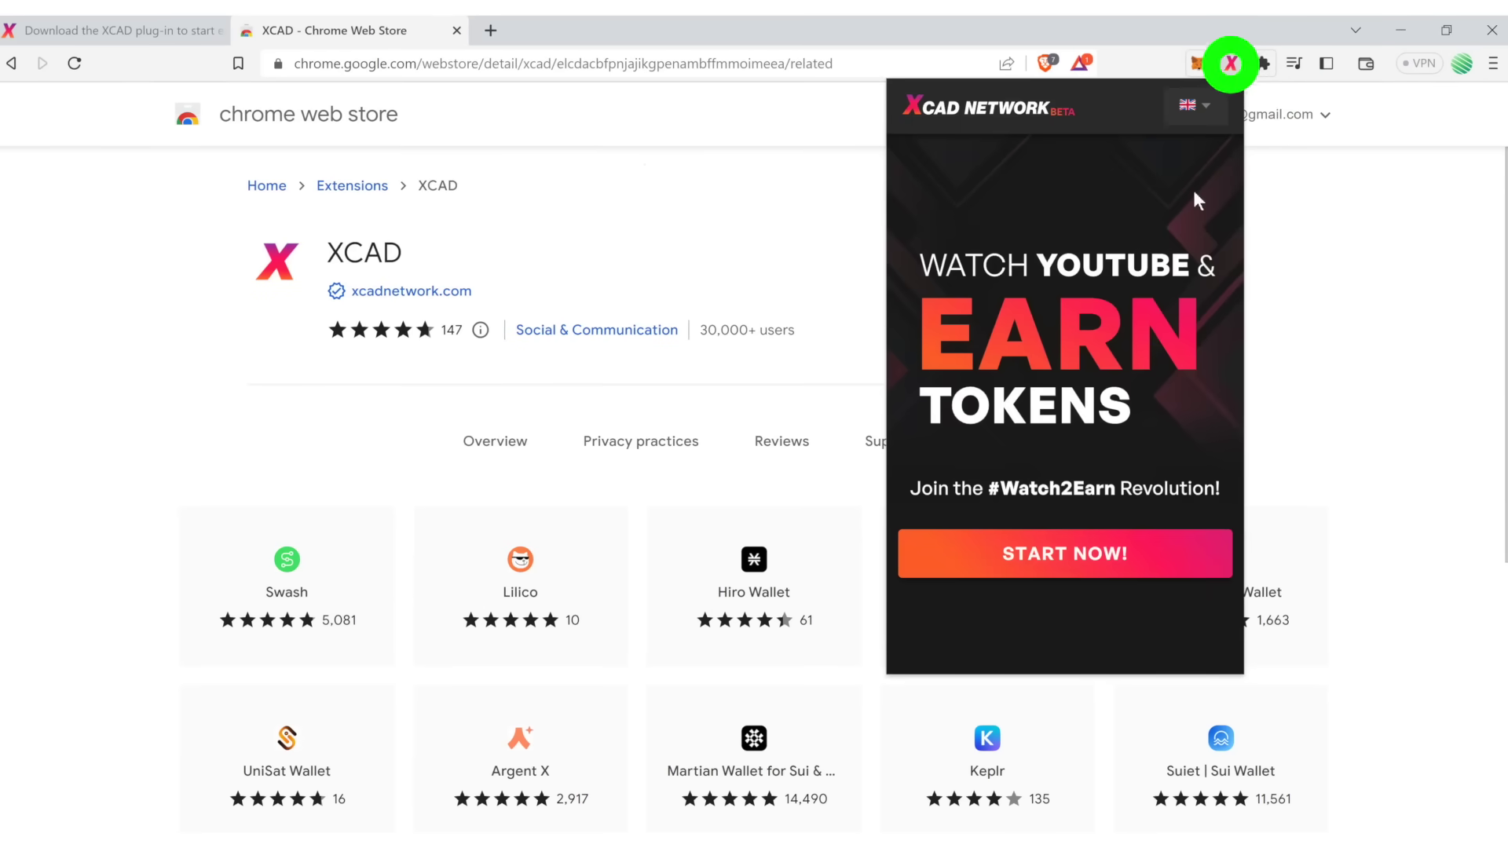
left_click(1069, 554)
left_click(1070, 578)
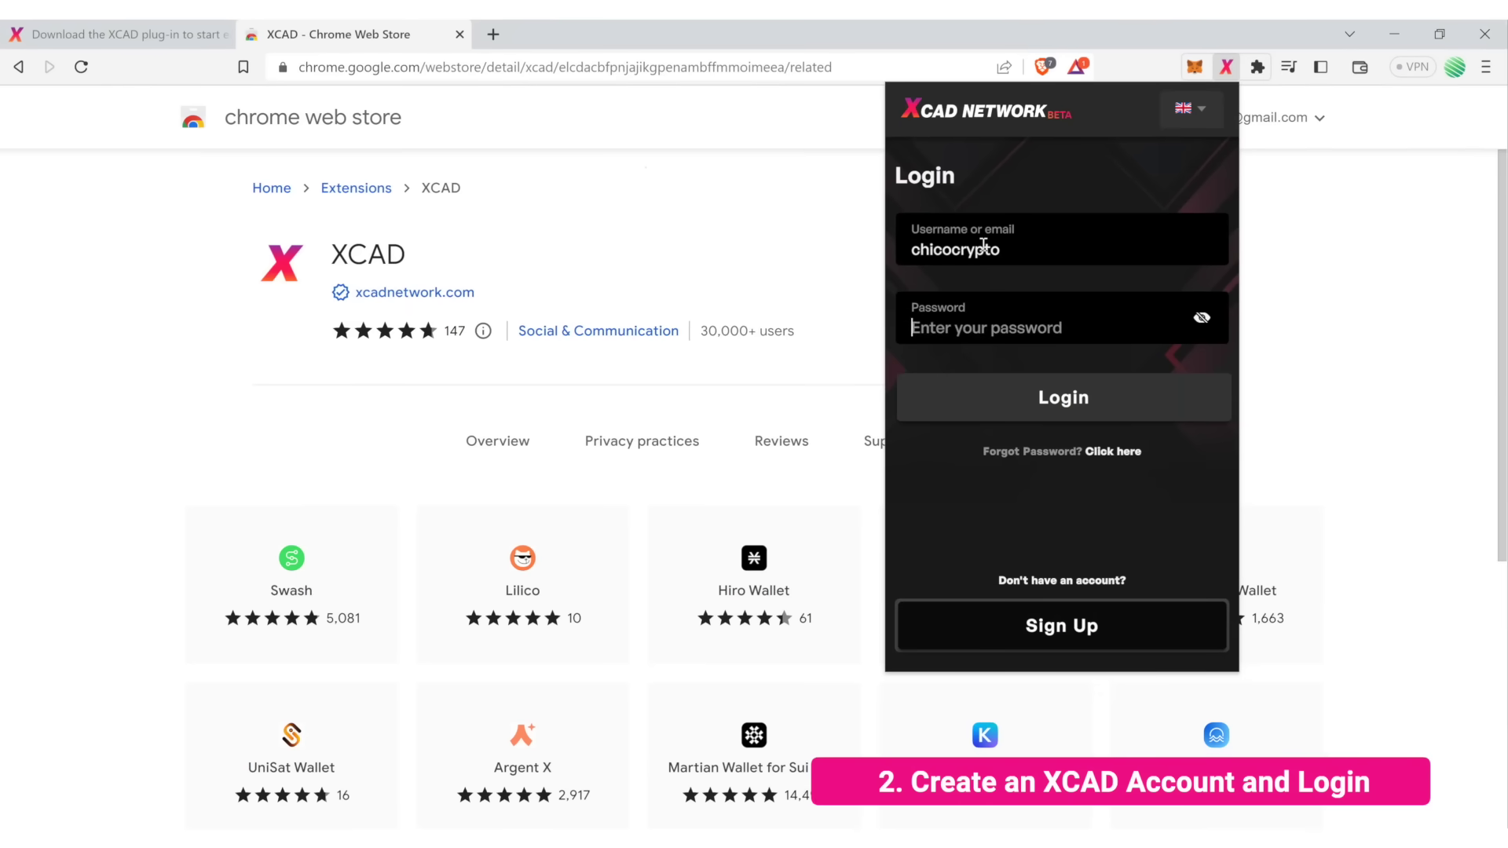
type("••••")
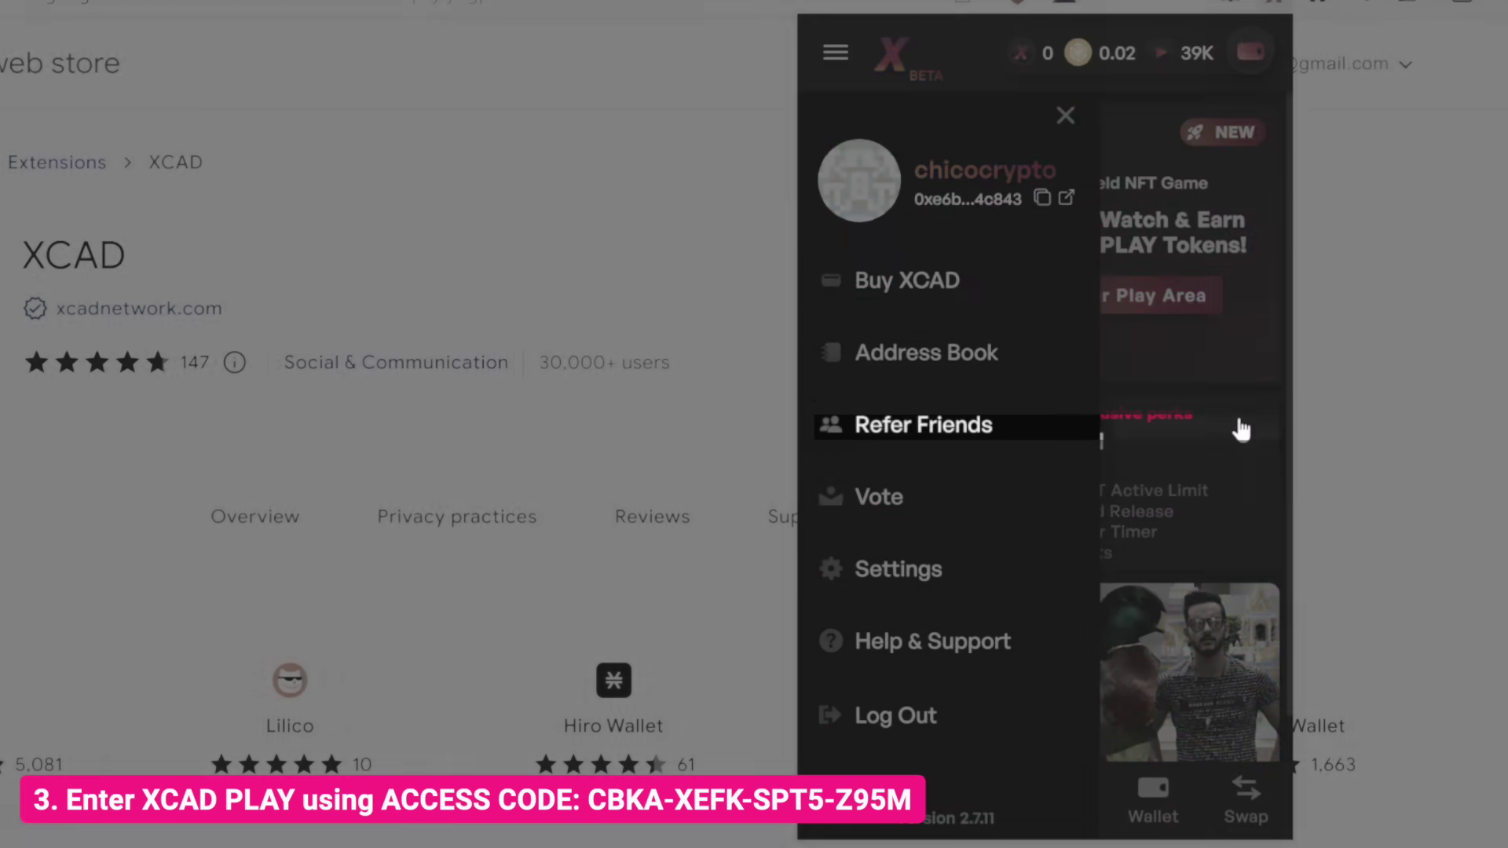
Step: Unlock the Play area by pasting and verifying the access code
left_click(1229, 431)
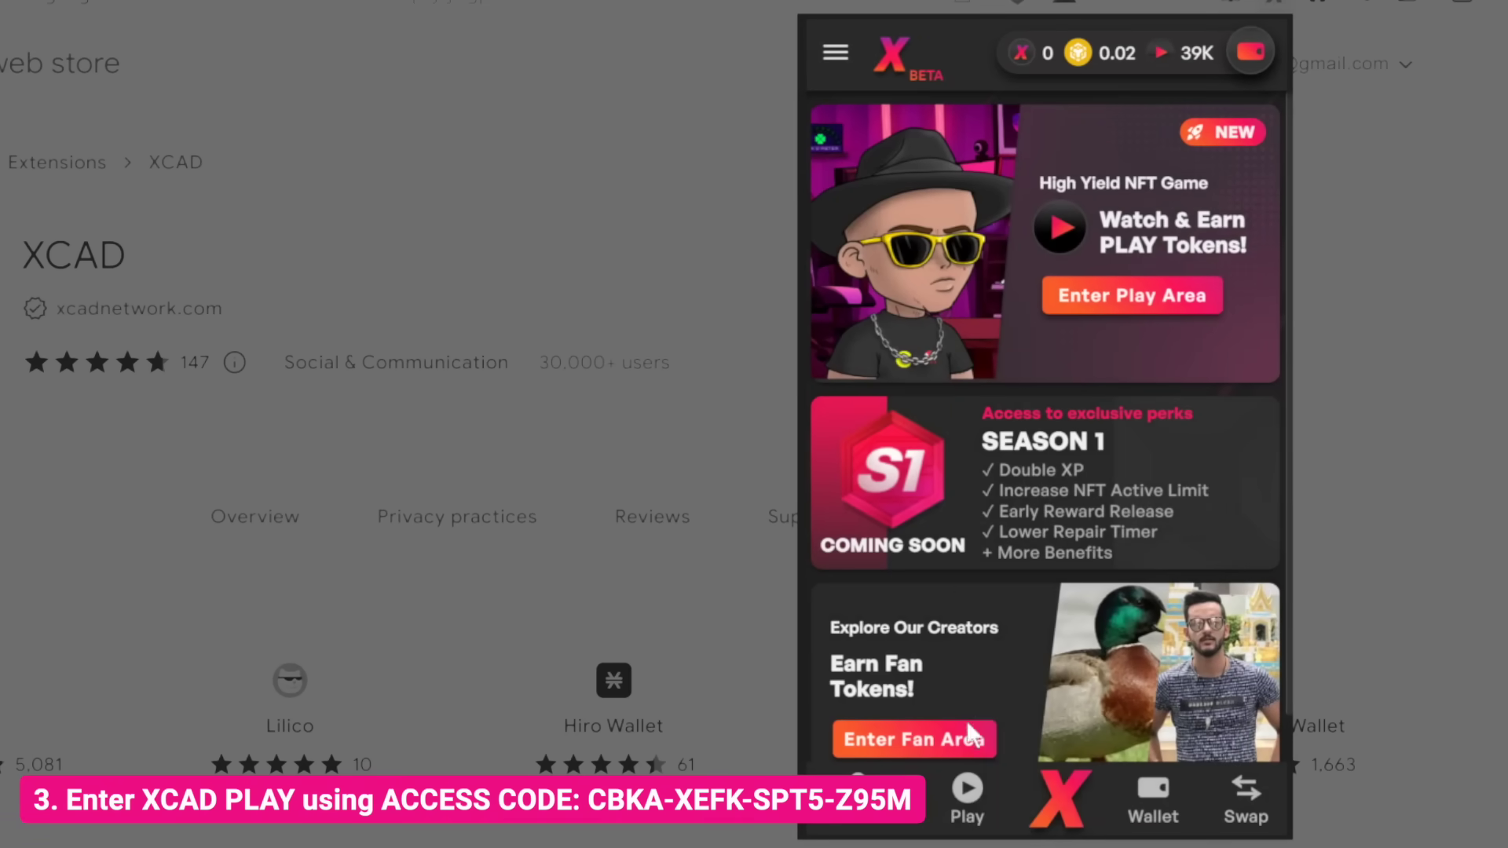
left_click(968, 793)
left_click(967, 793)
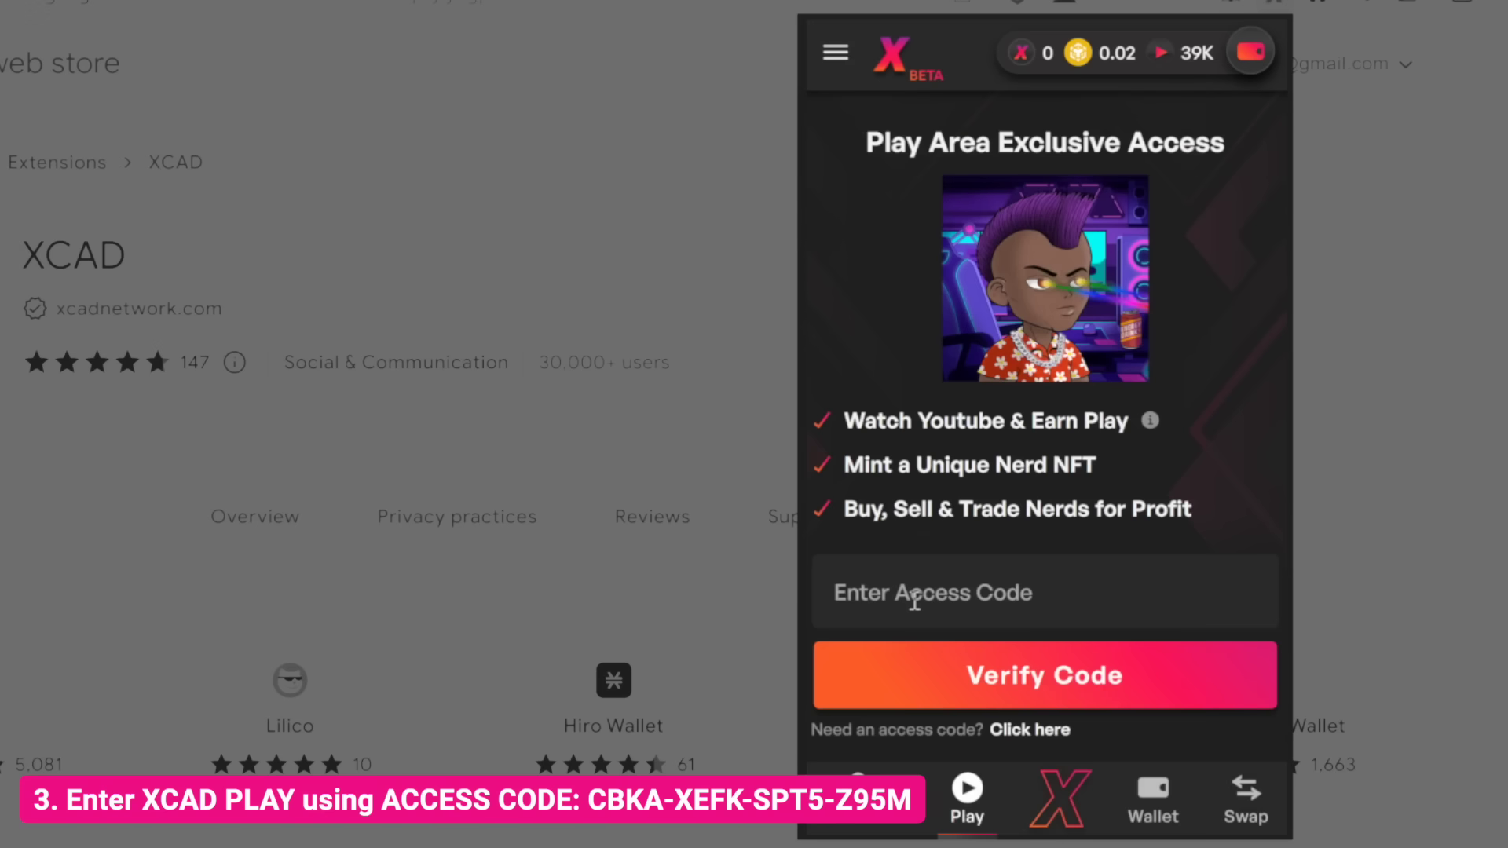
left_click(914, 600)
key("ctrl+v")
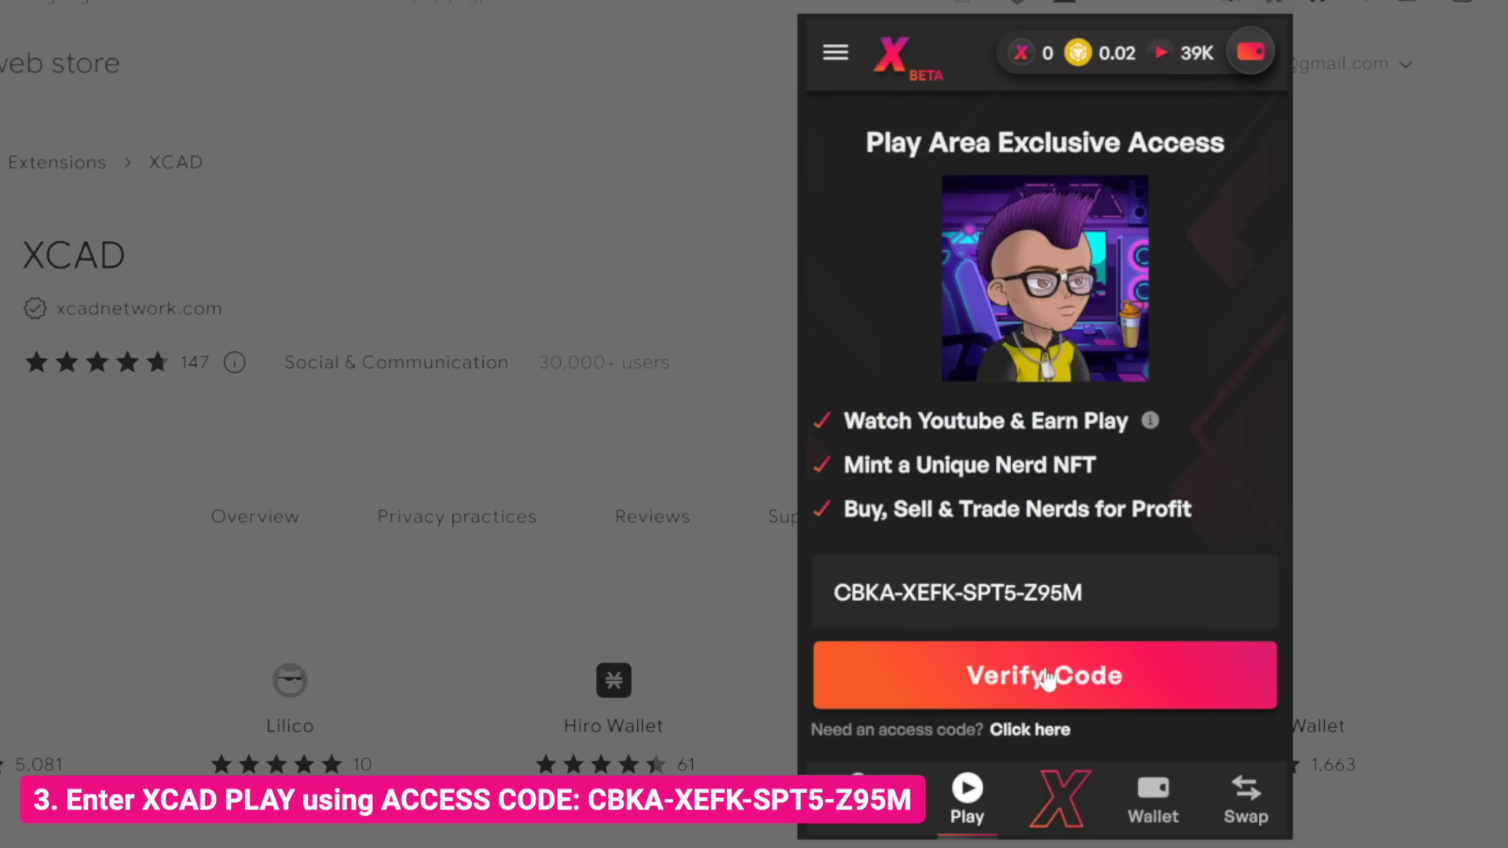
left_click(1046, 679)
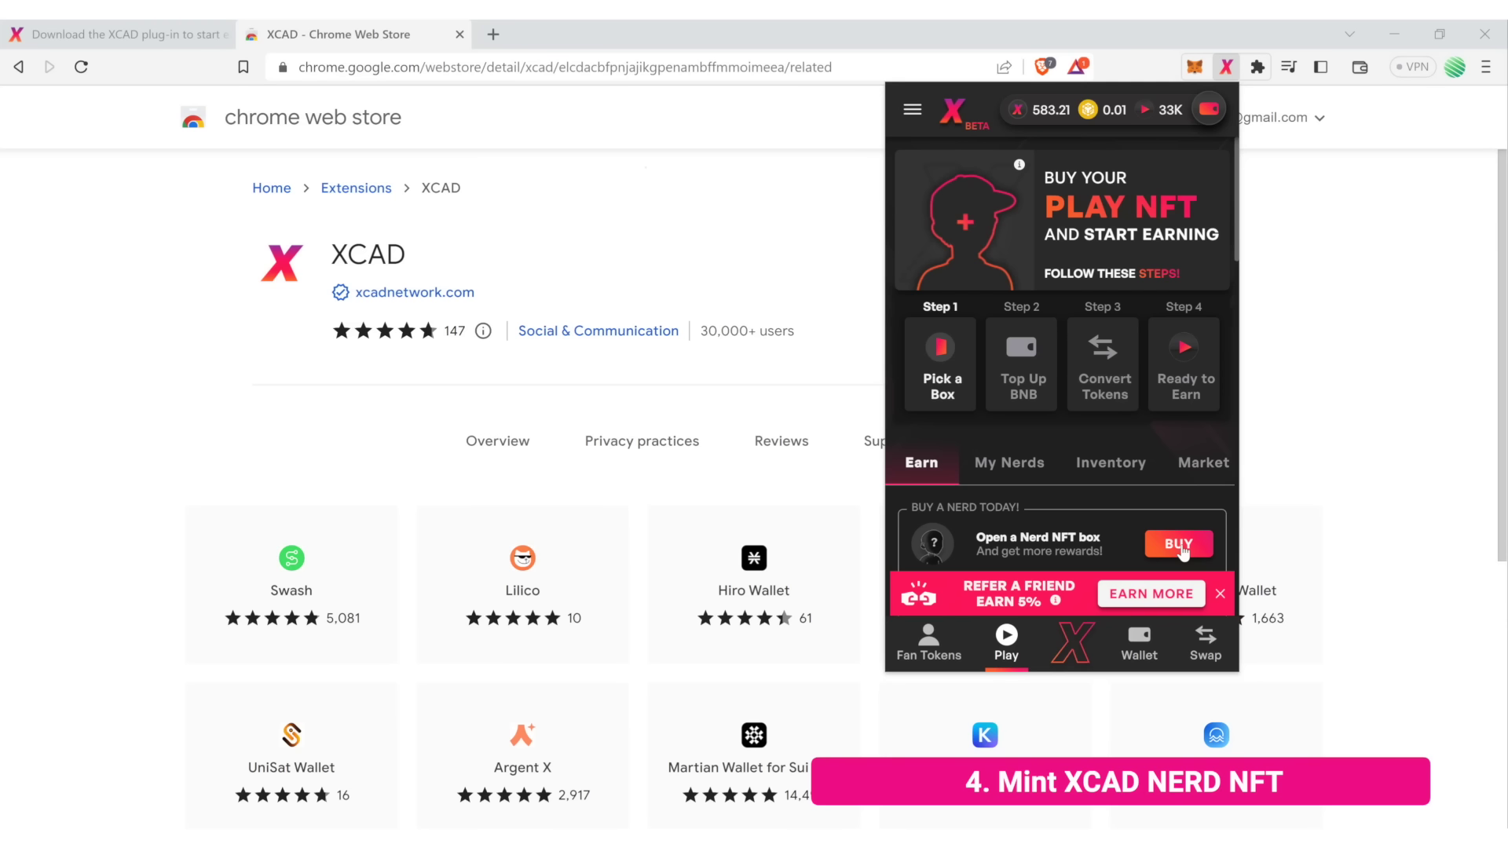
Step: Pick the Rare Nerd box (26.7K plus 520.48 X) past Basic, Common and Mystery
left_click(1182, 552)
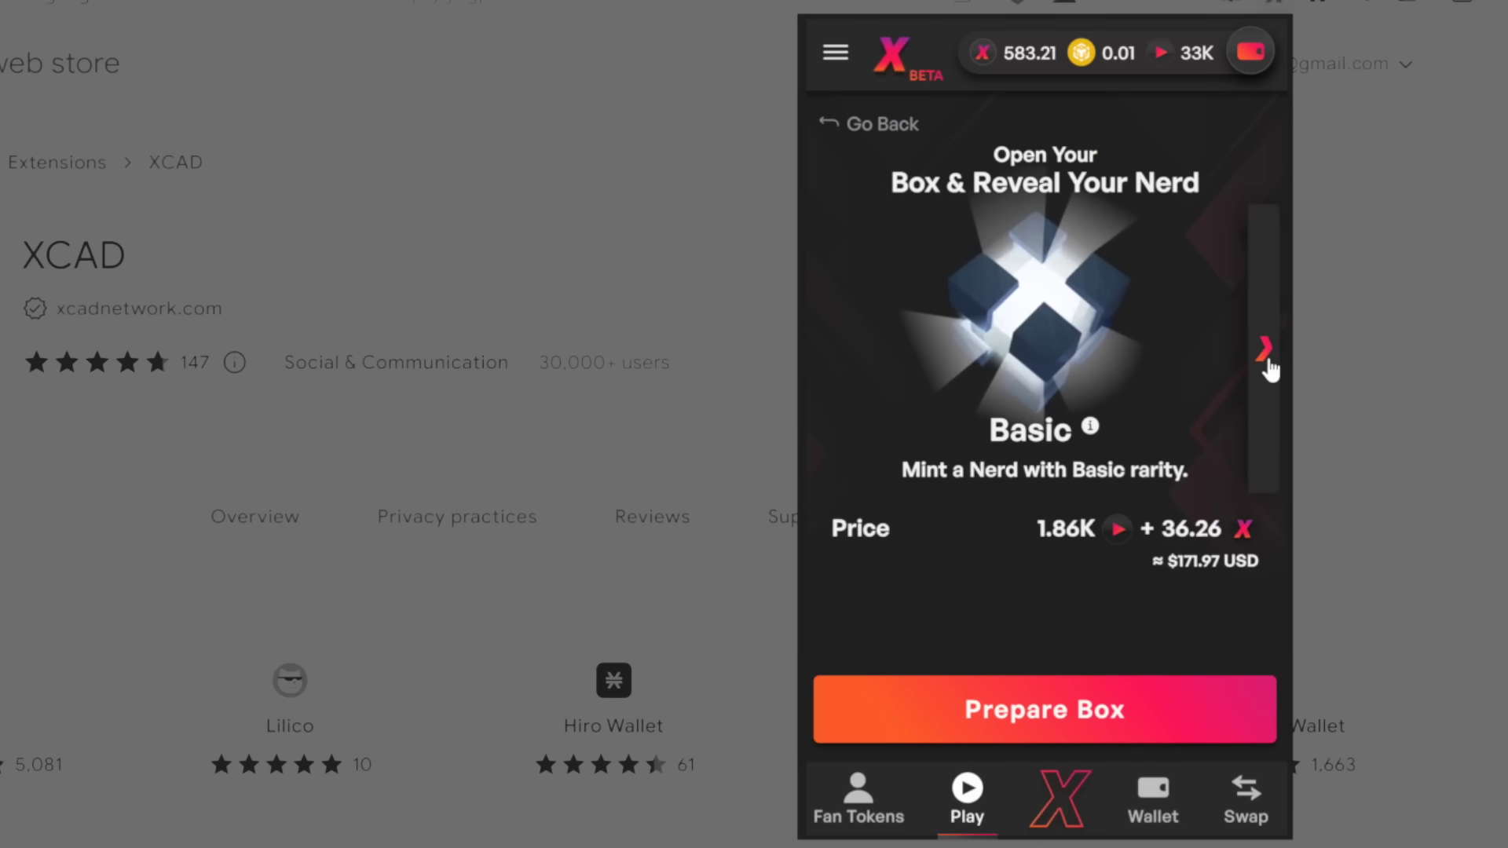
left_click(1266, 358)
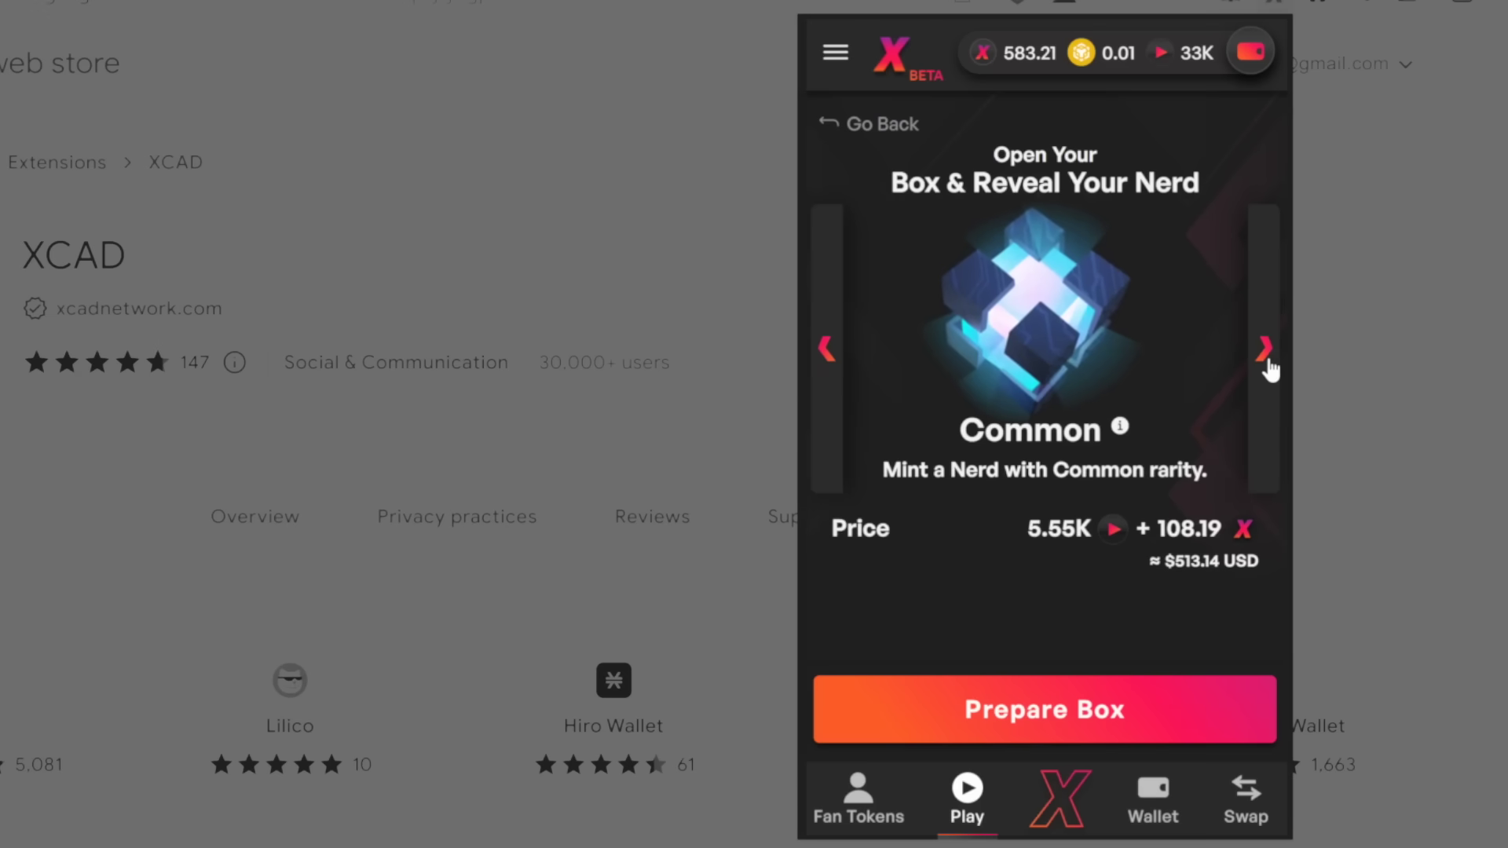
left_click(1266, 360)
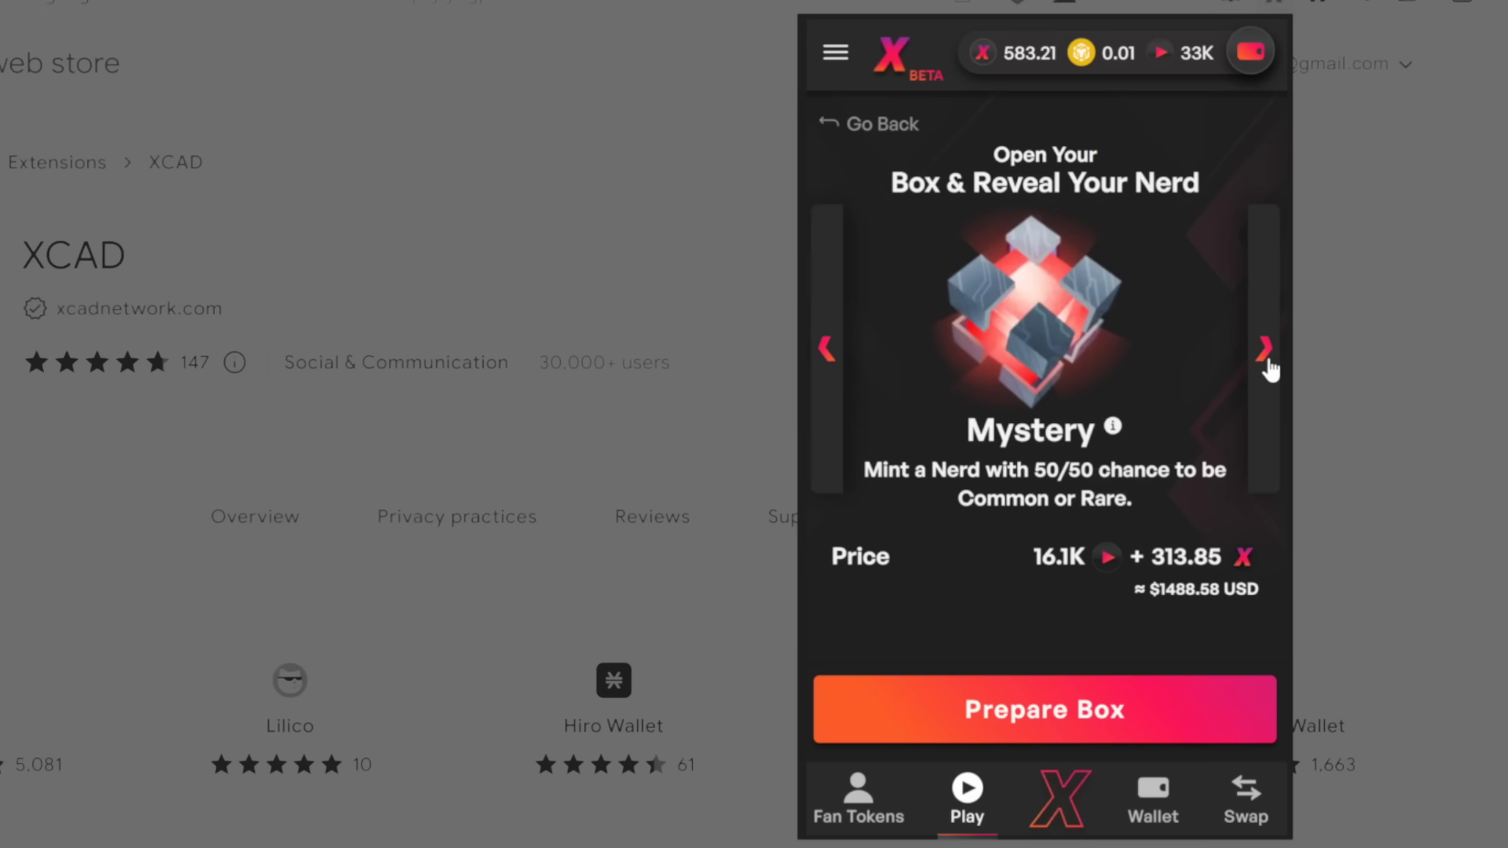
left_click(1267, 359)
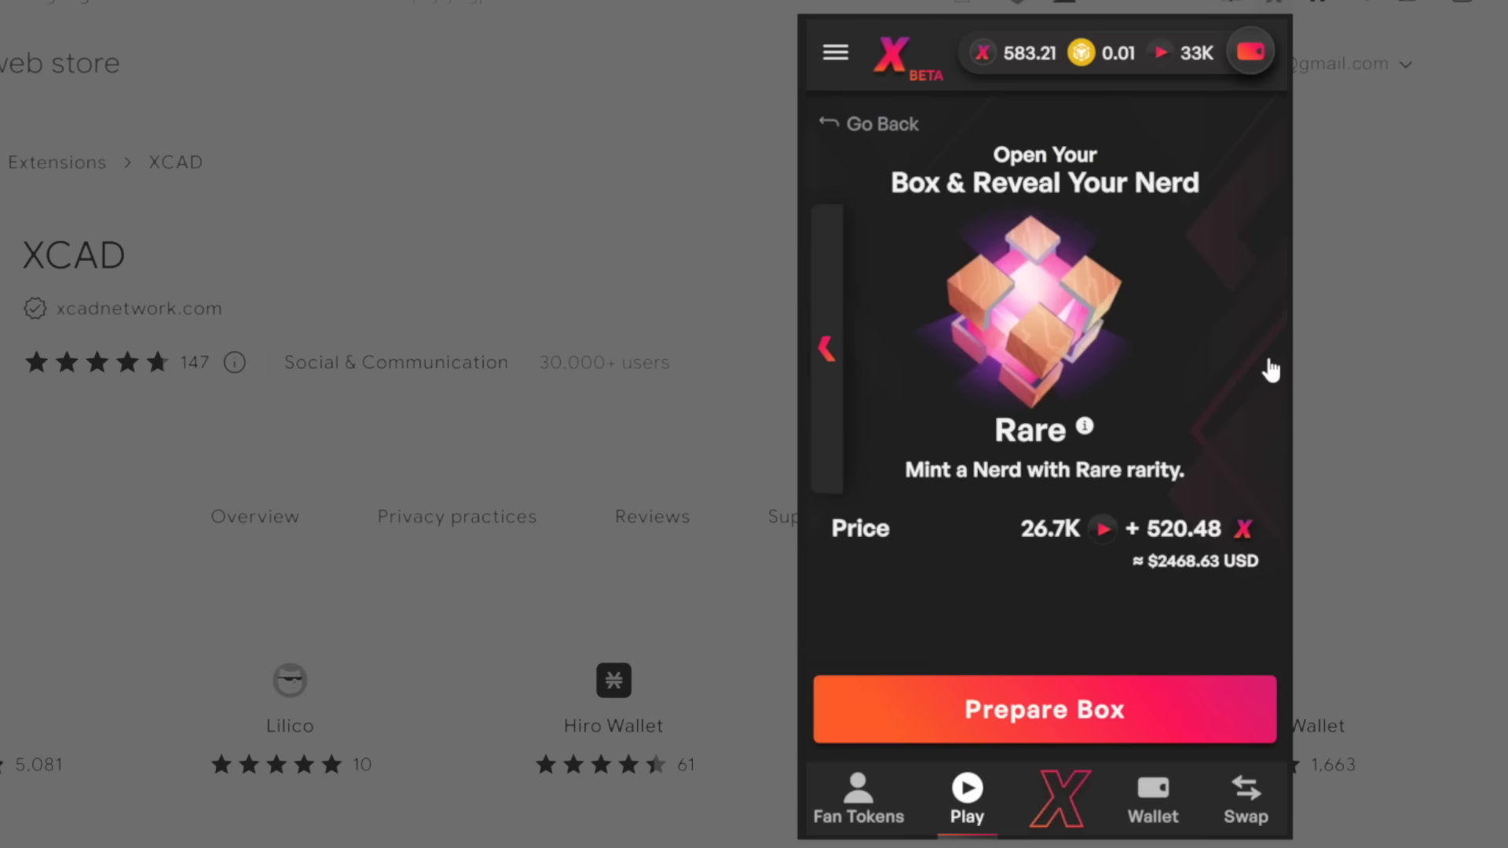
Step: Approve token spend, calculate the fee and open the Rare box, minting a level-28 Sports Nerd
left_click(1053, 711)
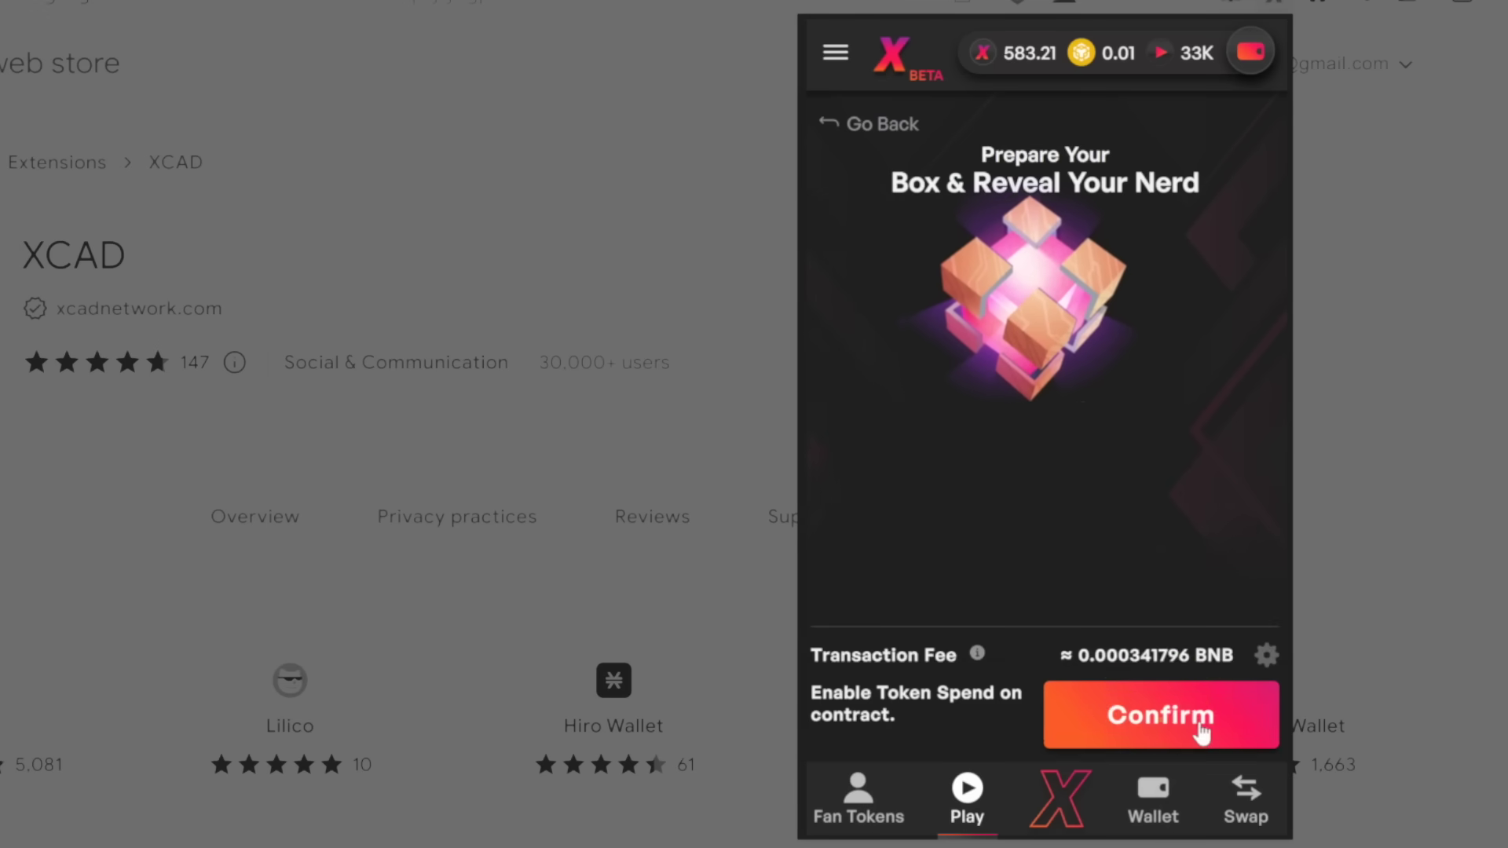
left_click(1196, 727)
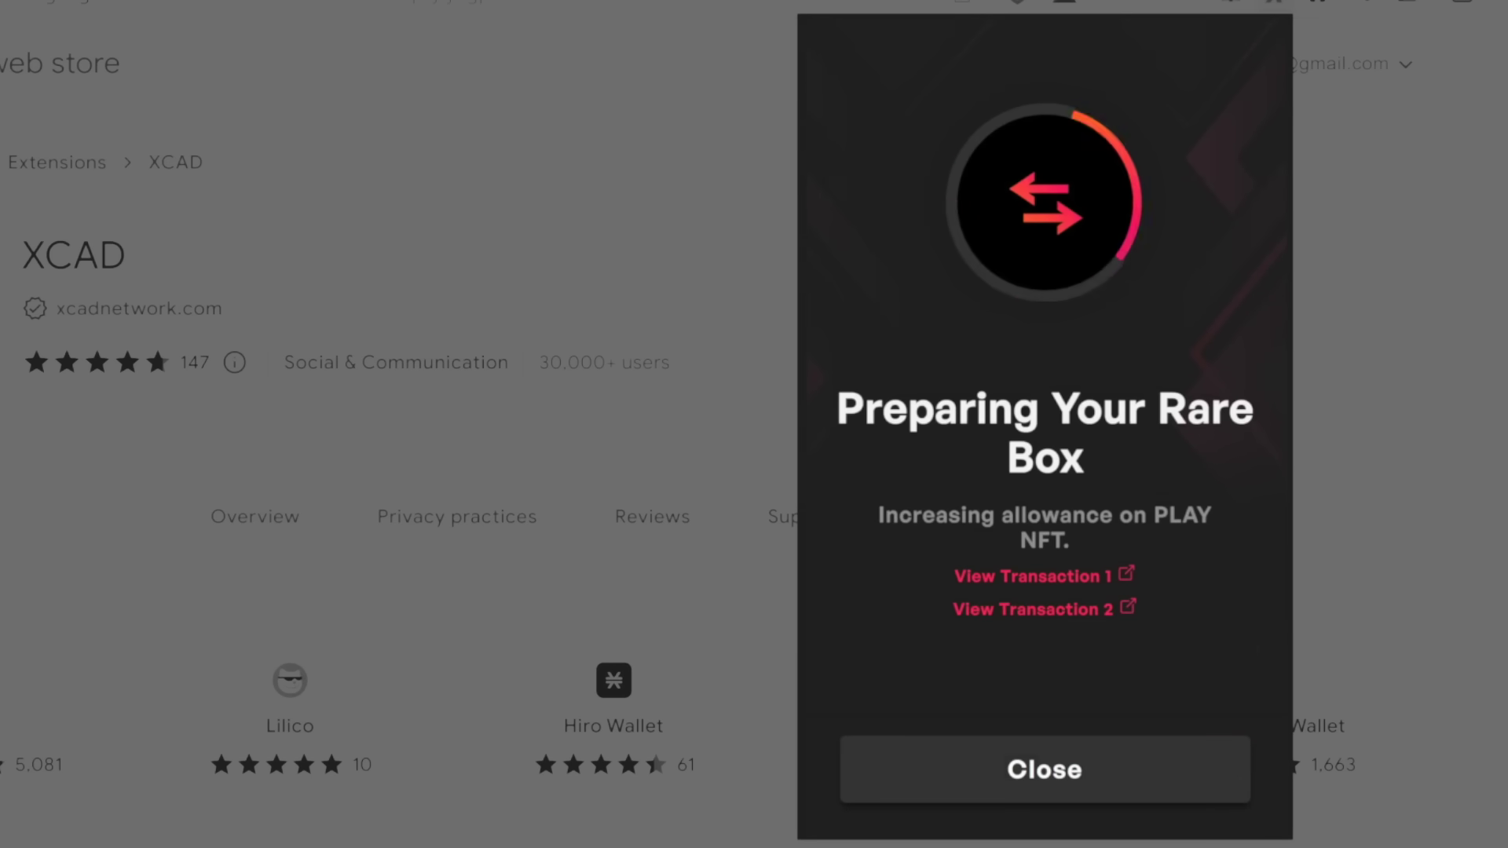
left_click(1074, 709)
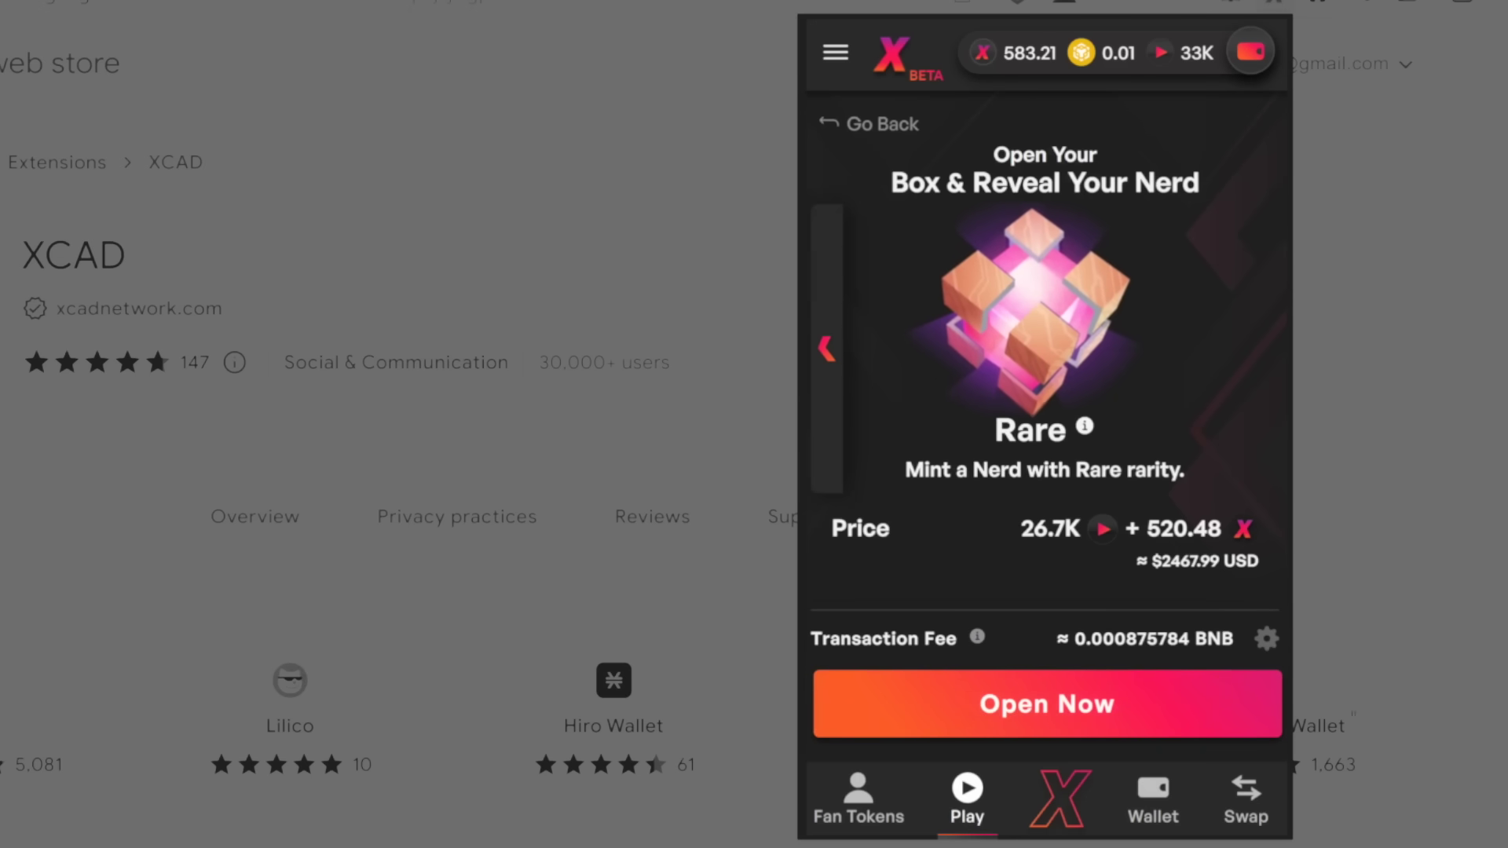
left_click(1088, 707)
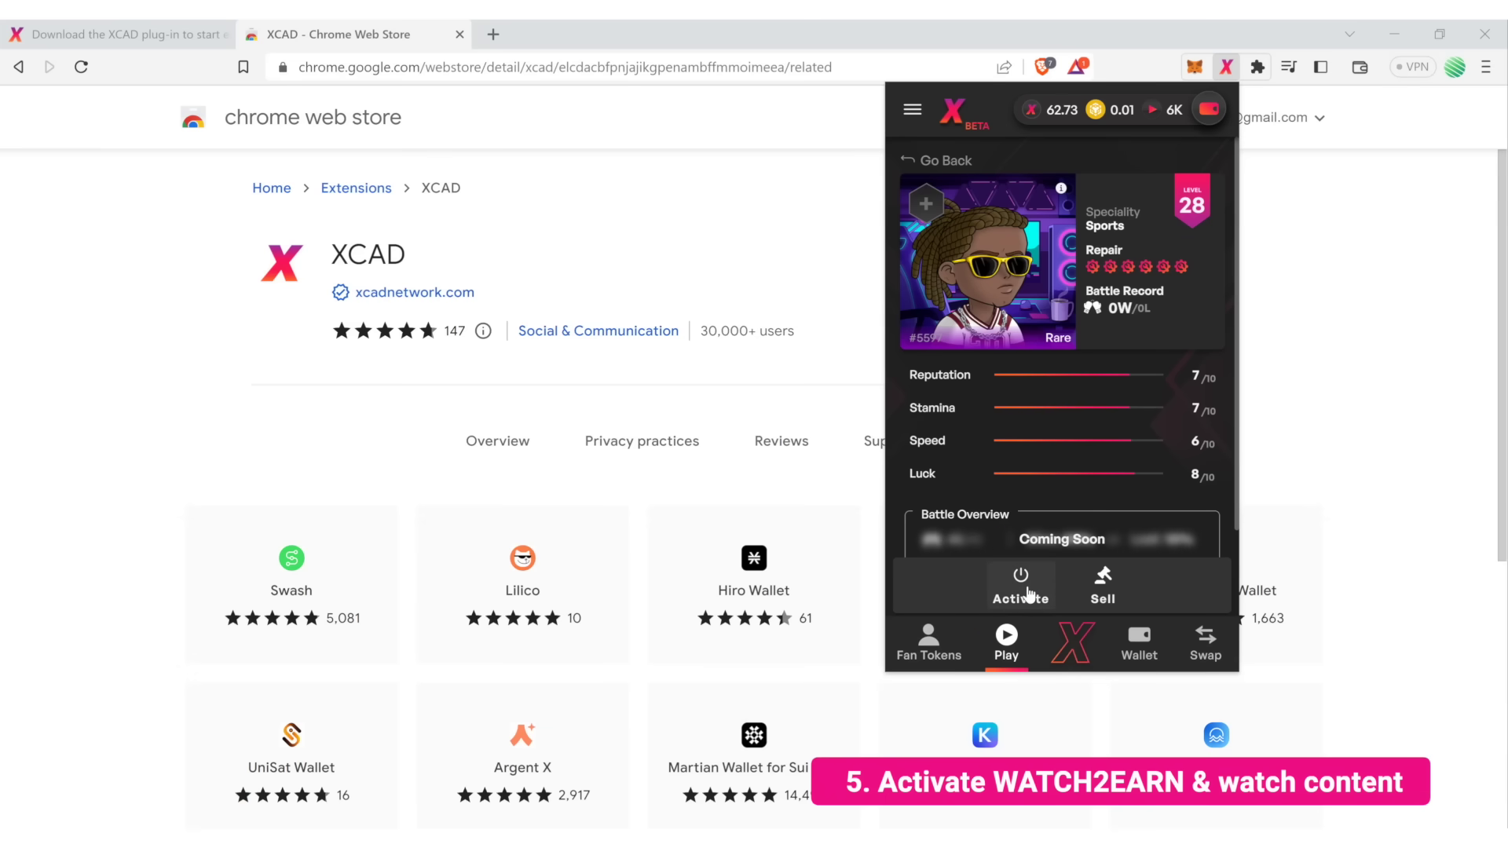
Step: Activate the new Rare Nerd NFT and return to the Earn overview
left_click(1020, 589)
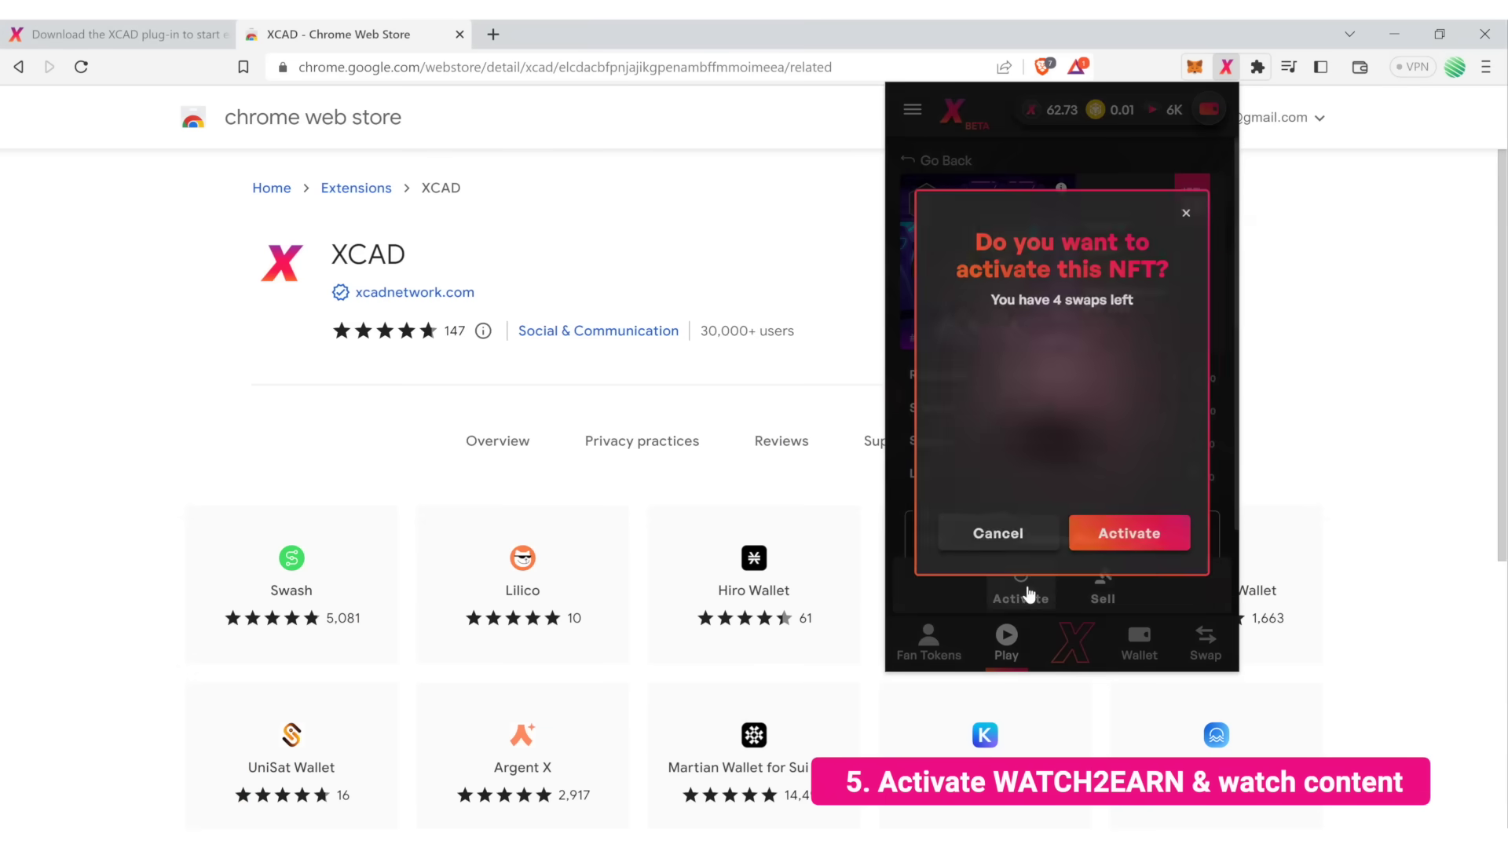
left_click(1127, 529)
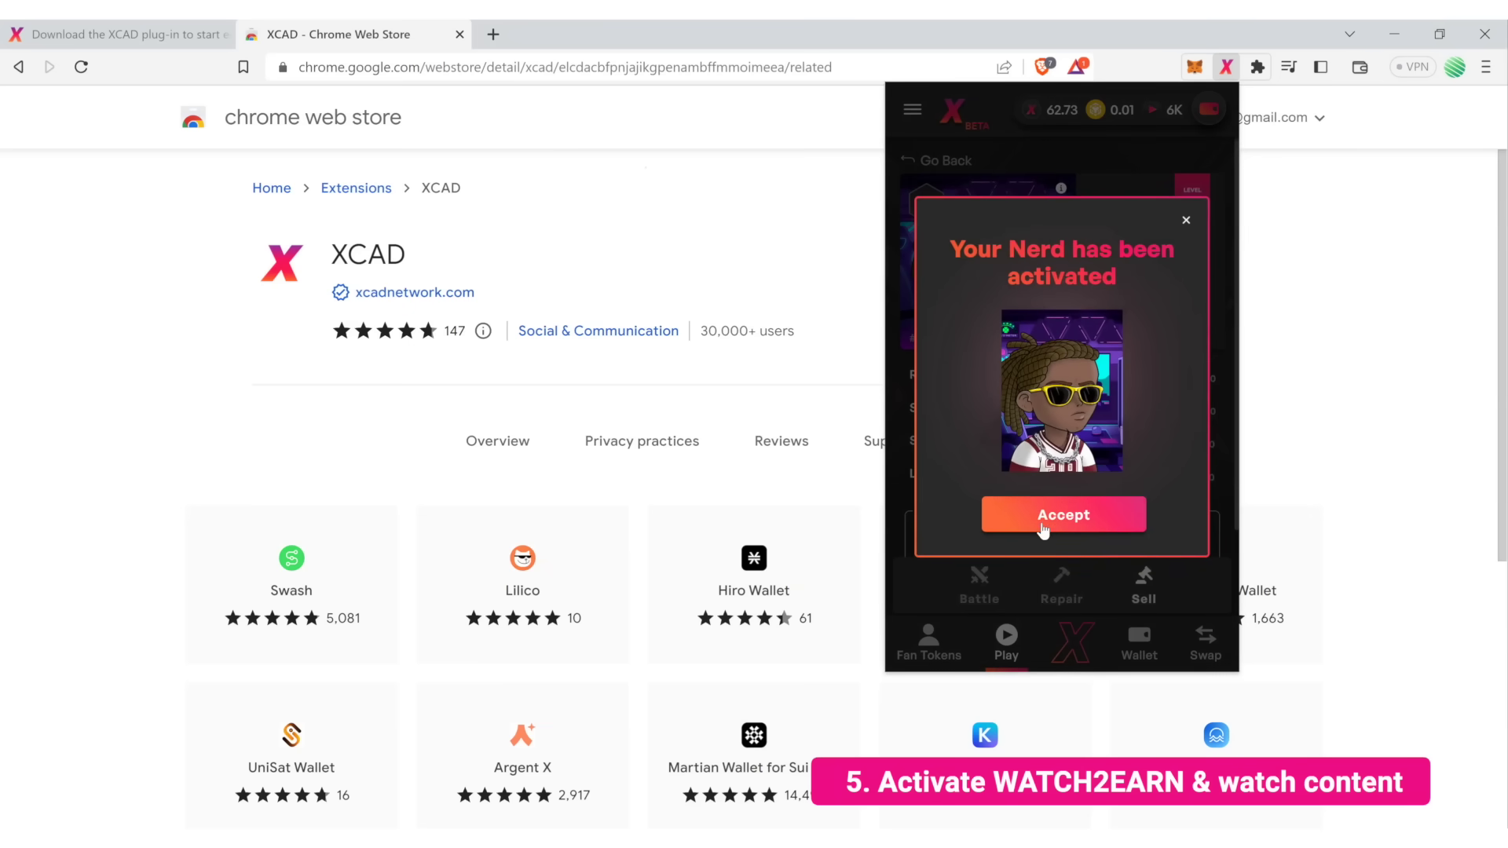
left_click(1047, 523)
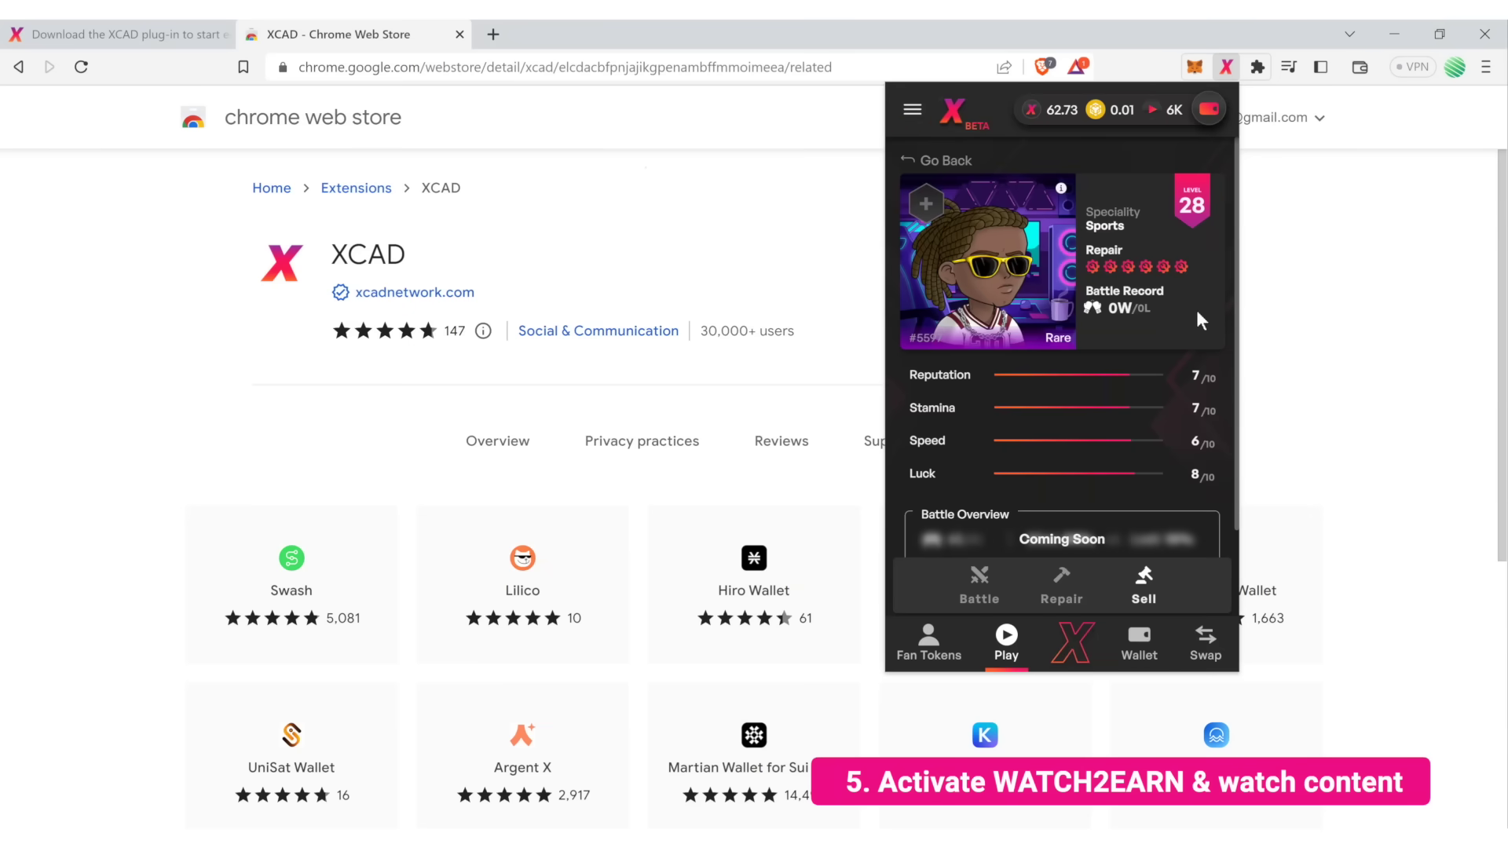
left_click(935, 160)
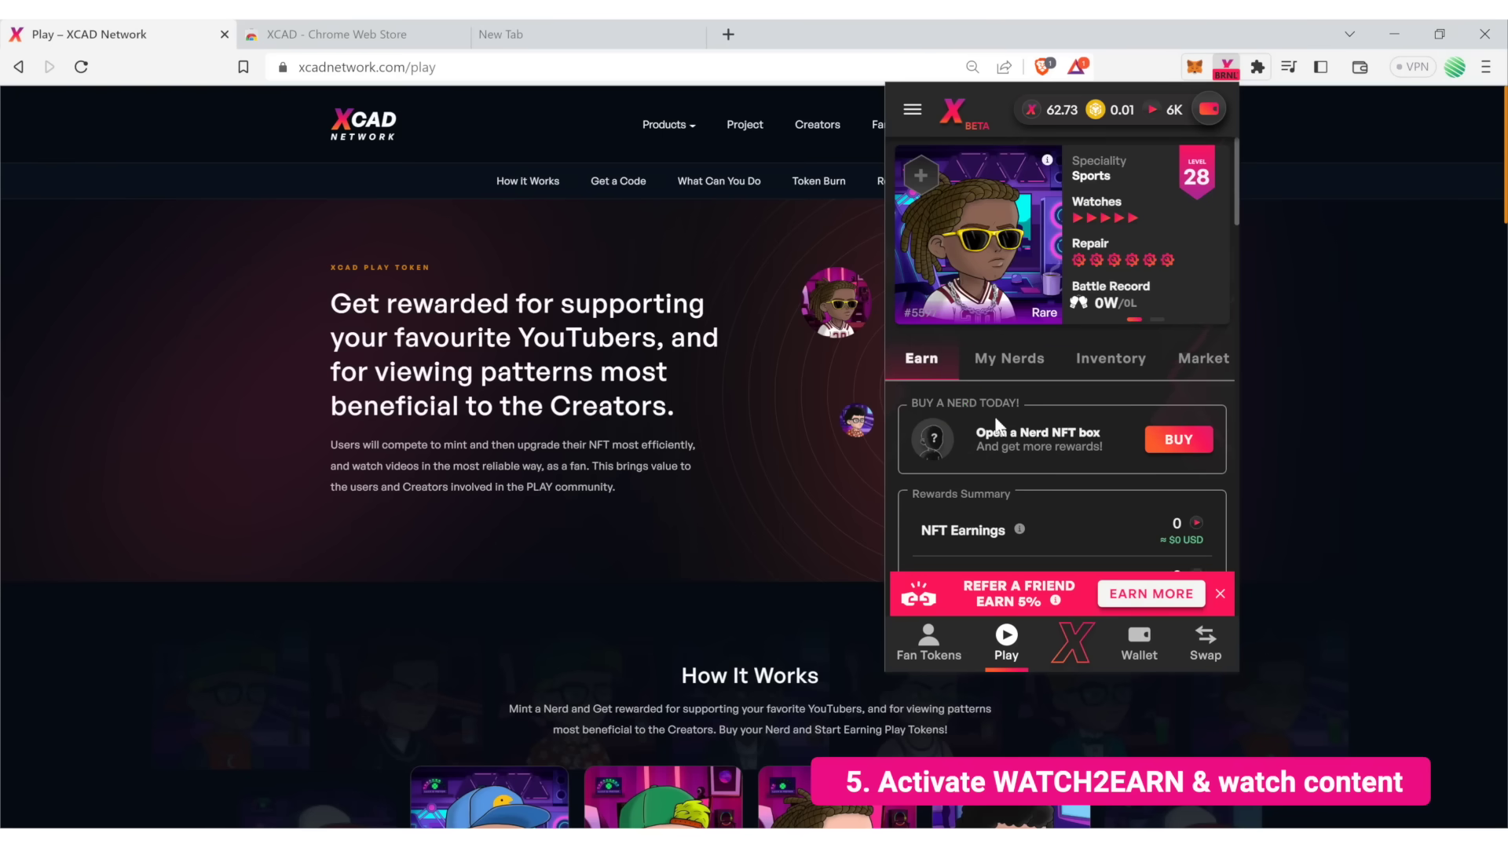
Step: Filter channels to the Sports speciality and open the Chelsea channel
scroll(1005, 426, "down", 4)
left_click(1174, 431)
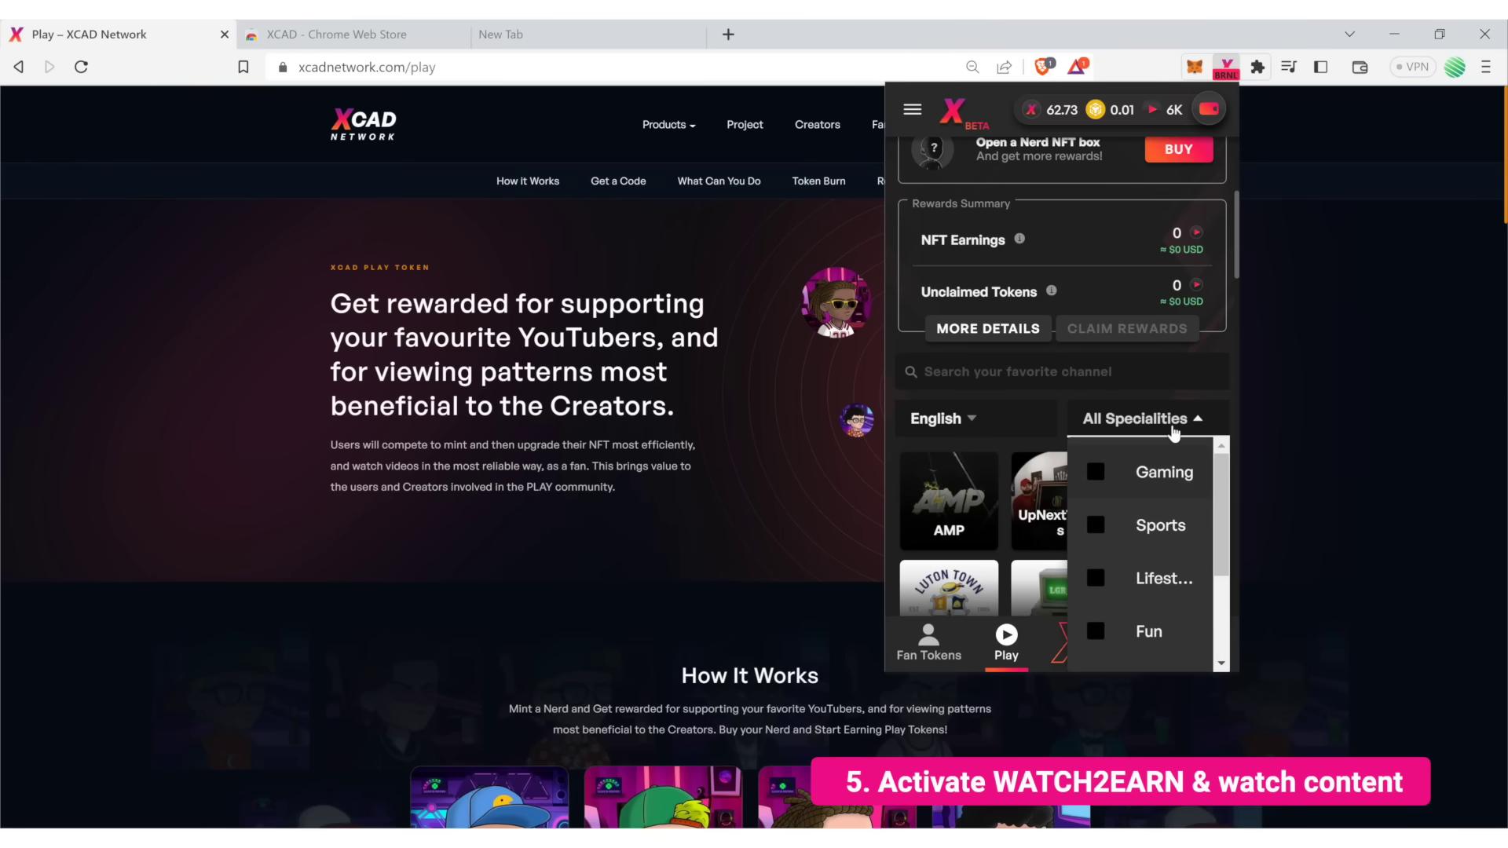
left_click(1154, 530)
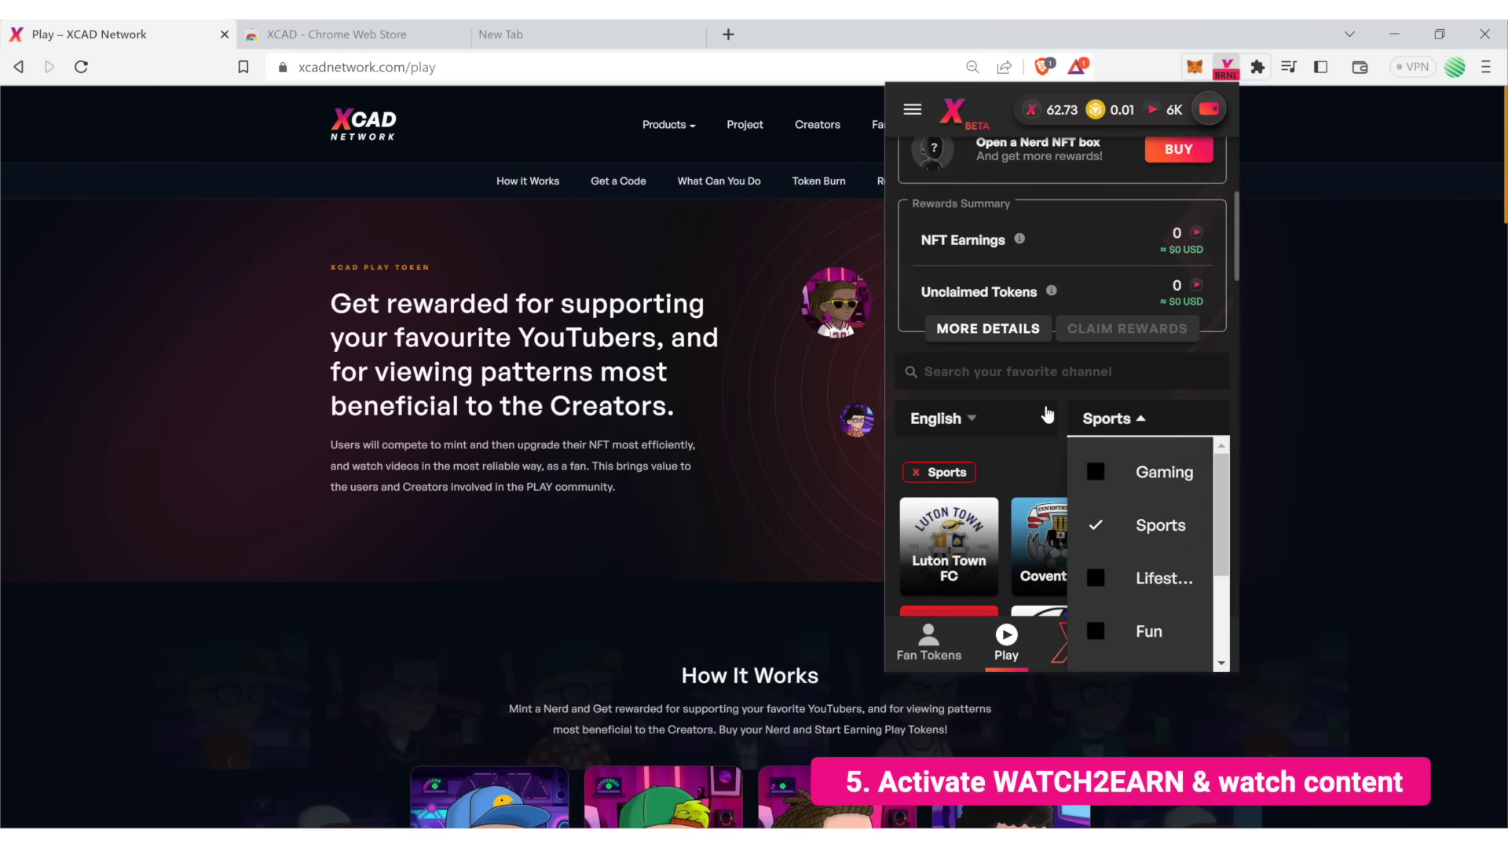
left_click(1026, 482)
scroll(1043, 438, "down", 4)
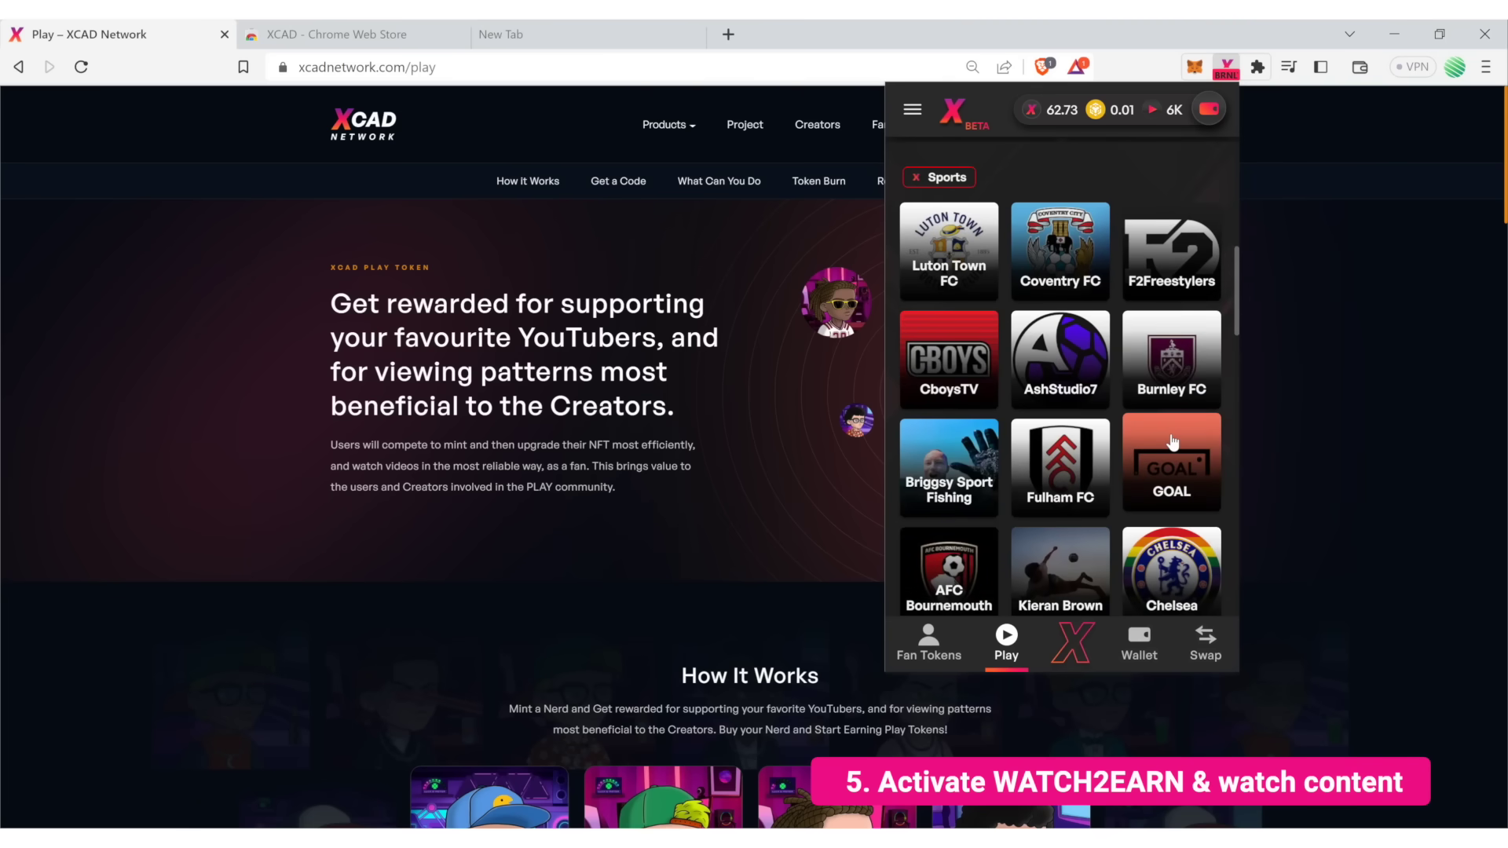
scroll(1169, 446, "down", 3)
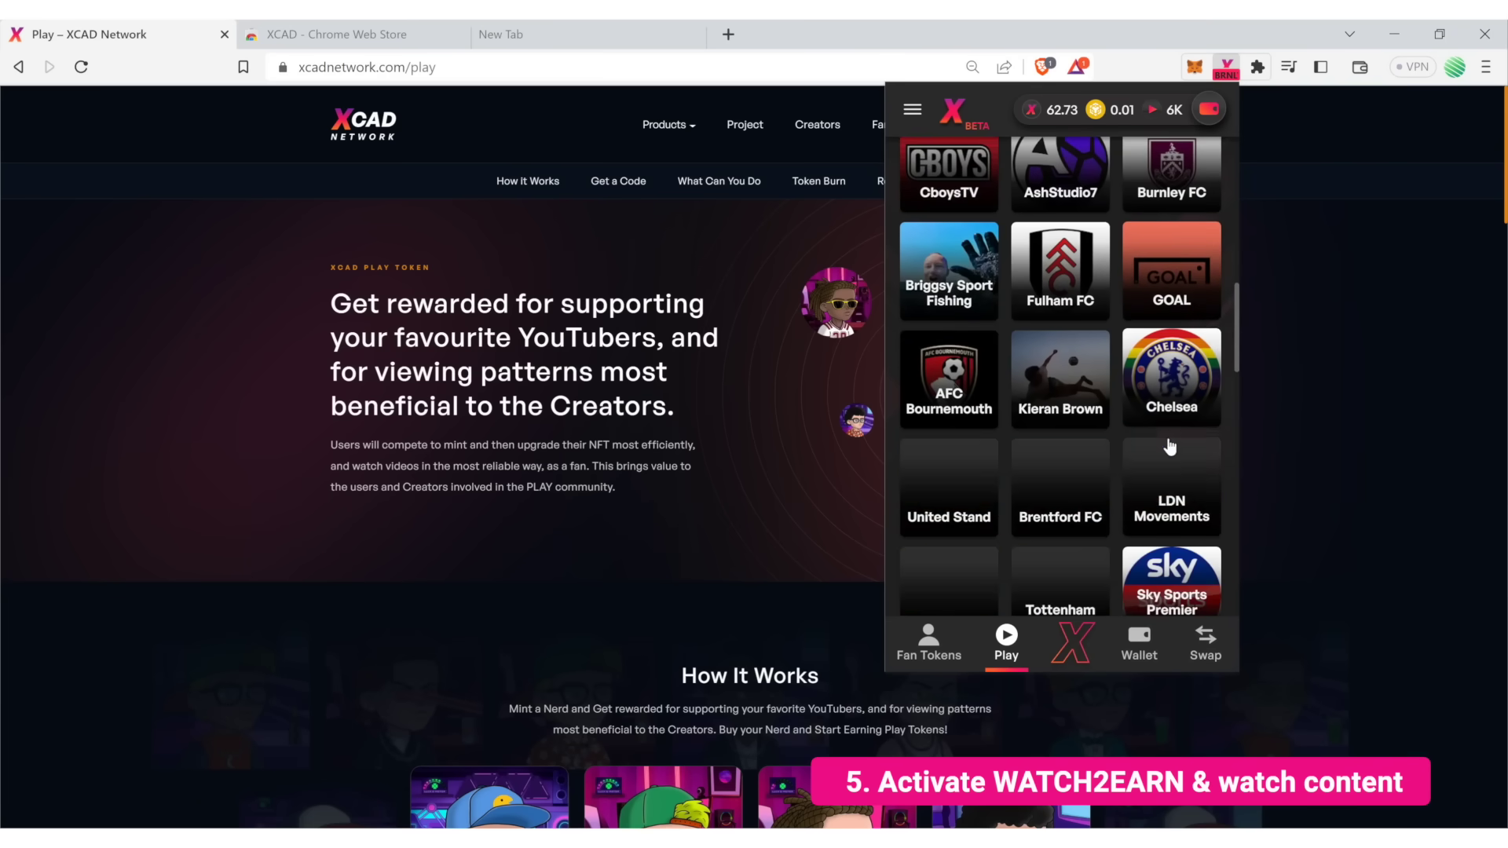
left_click(1182, 372)
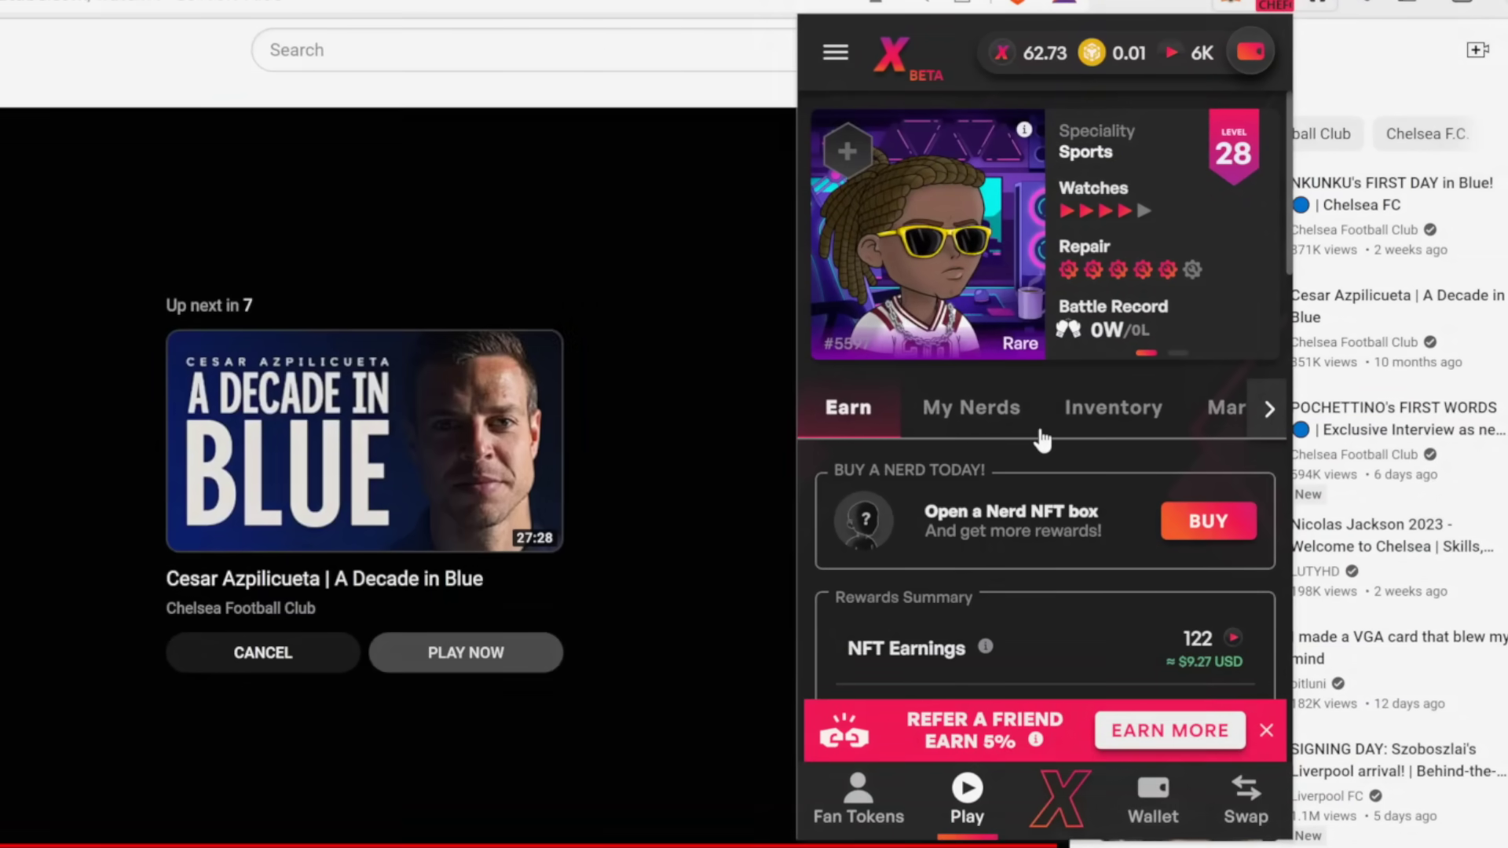
Step: Scroll to the Rewards Summary, now showing 612 PLAY in NFT earnings
scroll(1040, 437, "down", 5)
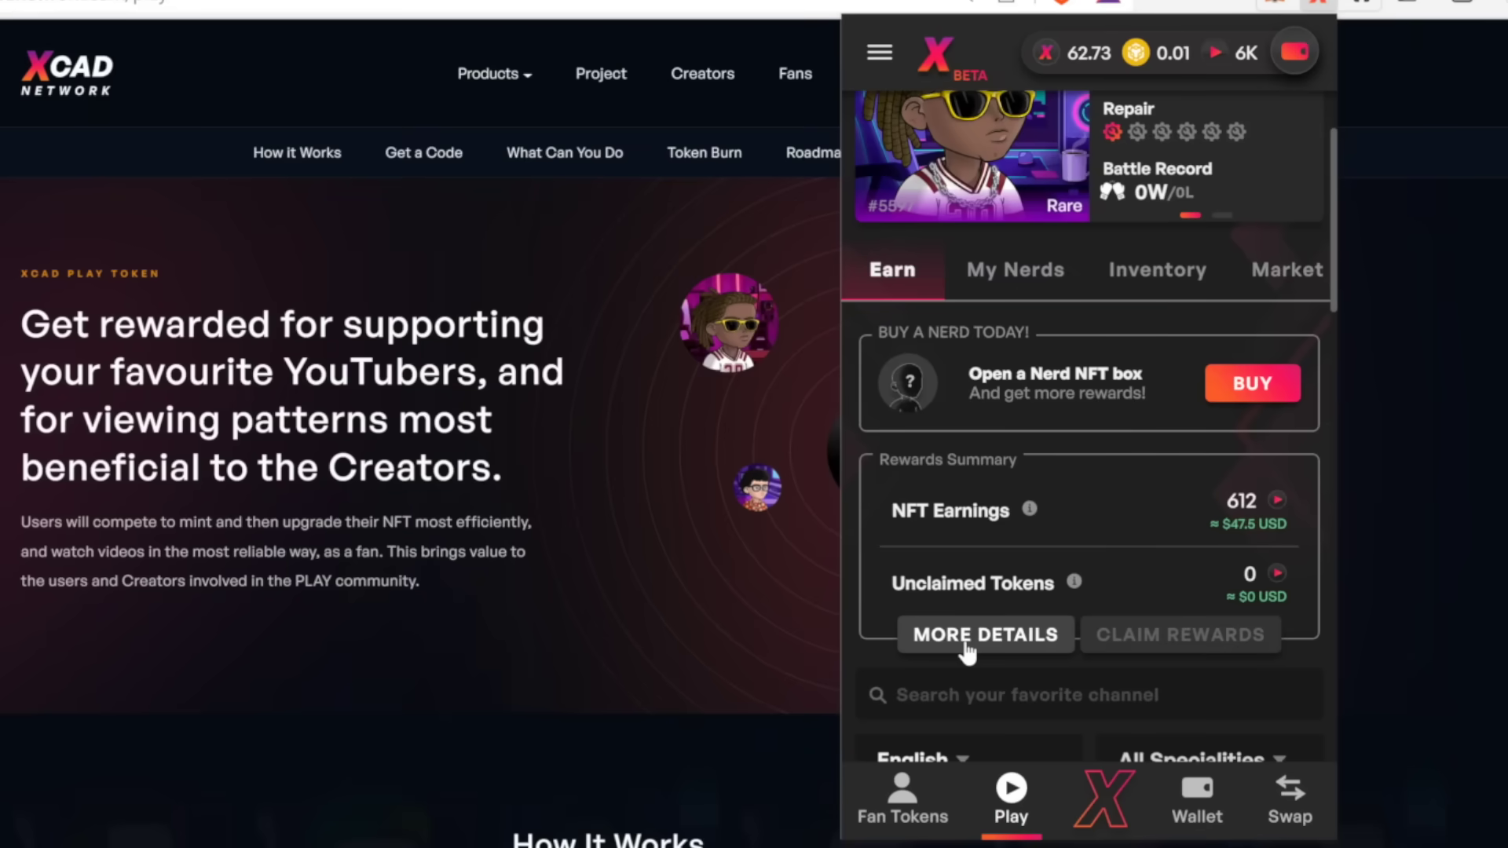
Step: Claim the 612 PLAY reward, bringing the wallet balance to 6.912K PLAY
left_click(968, 641)
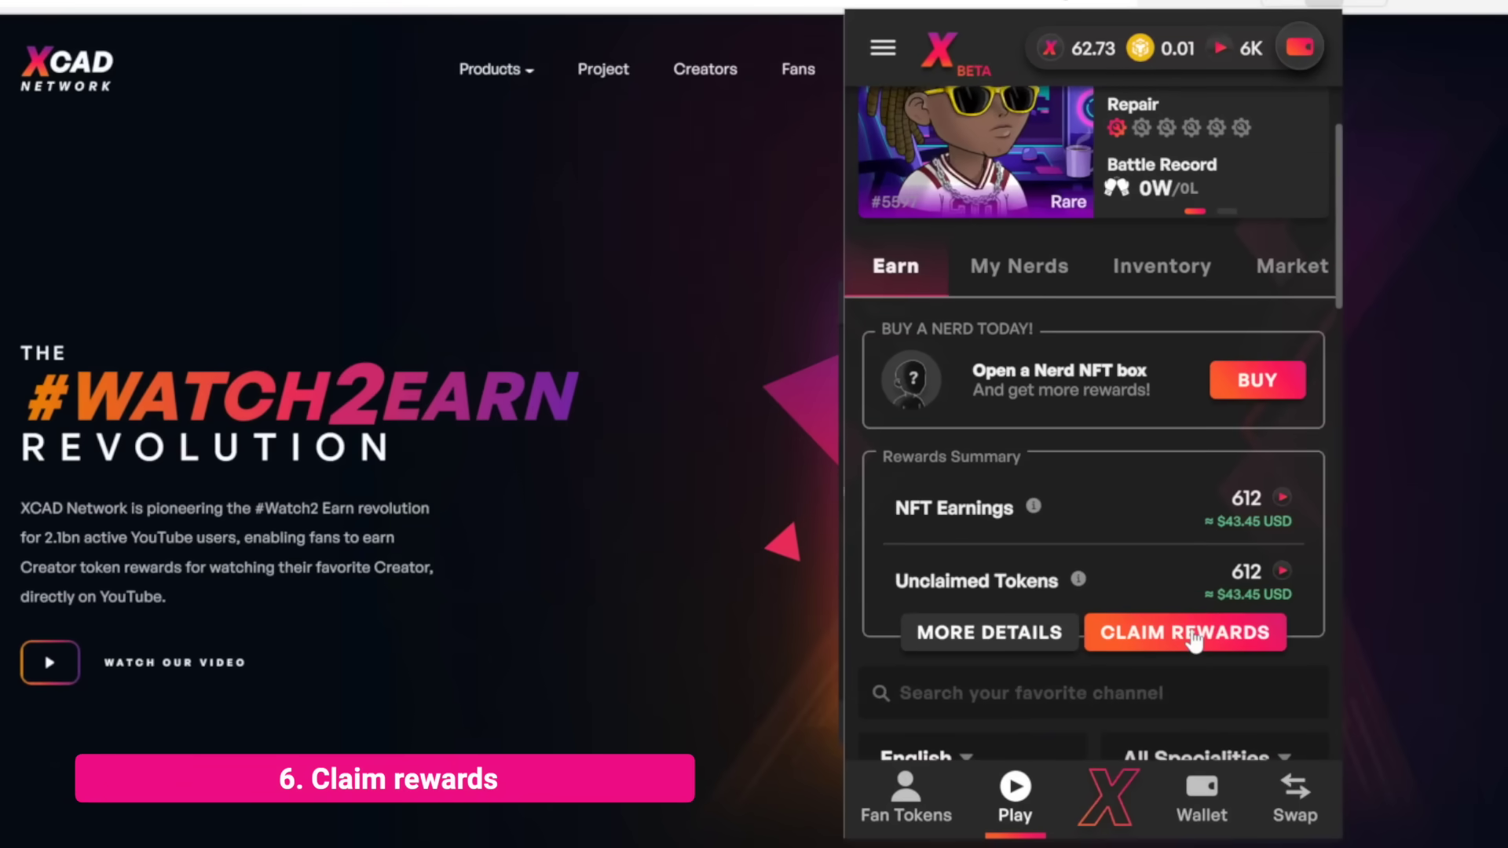
left_click(1193, 637)
left_click(1193, 638)
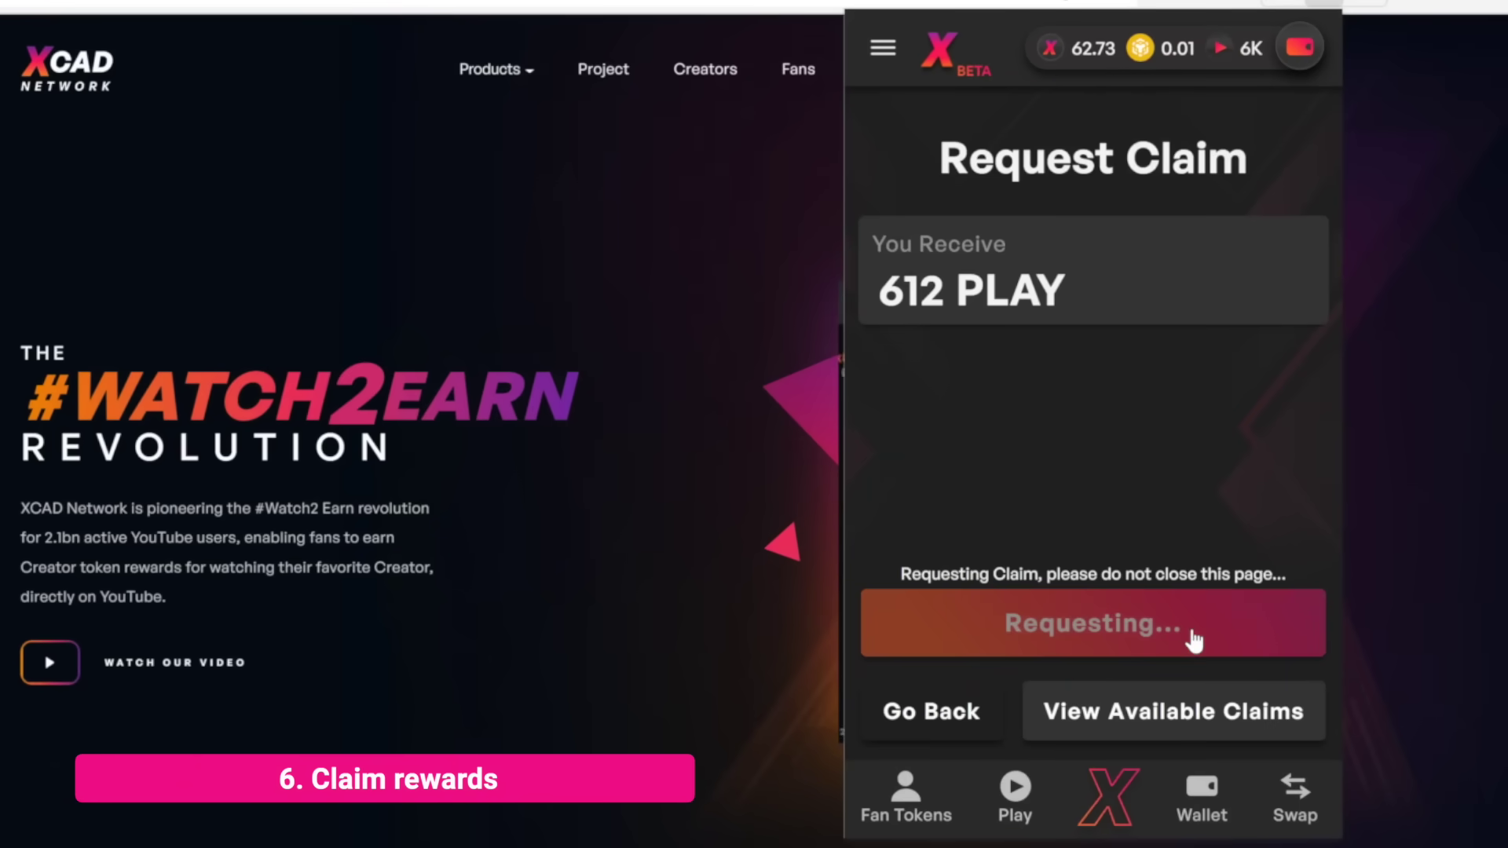
left_click(1096, 623)
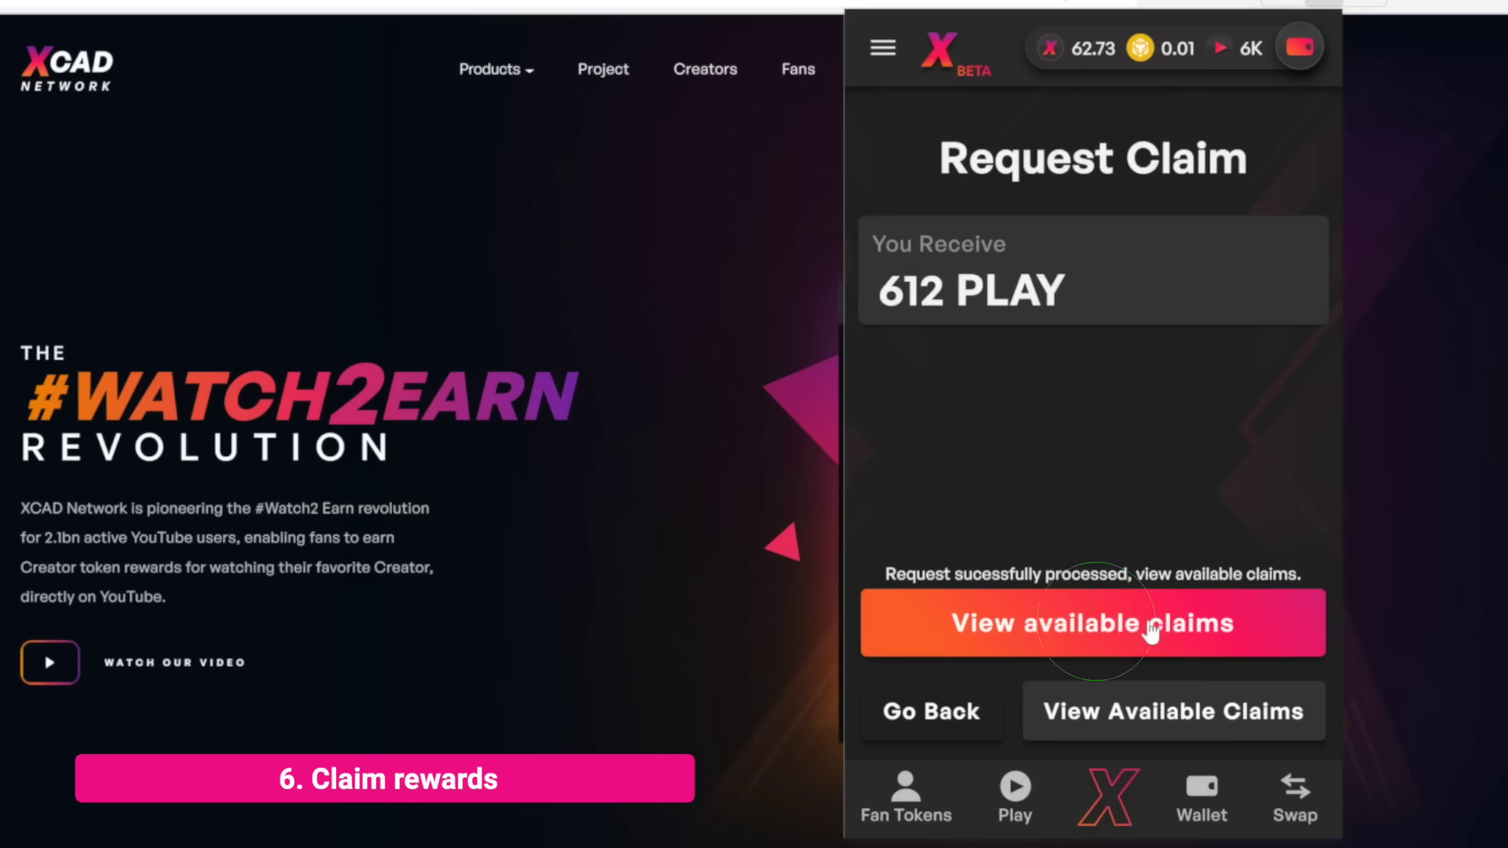
left_click(1241, 296)
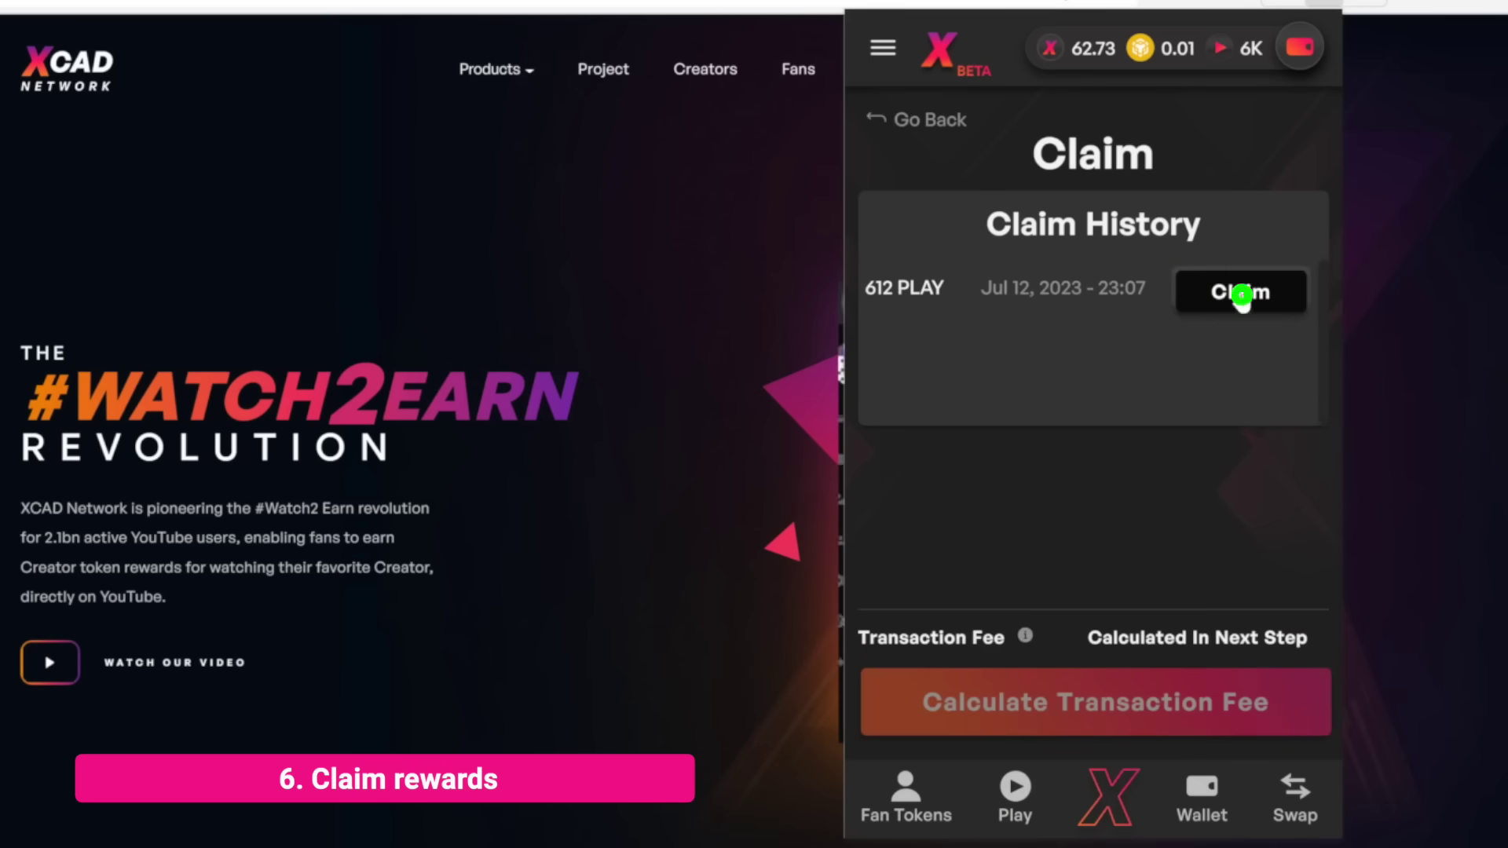
left_click(992, 685)
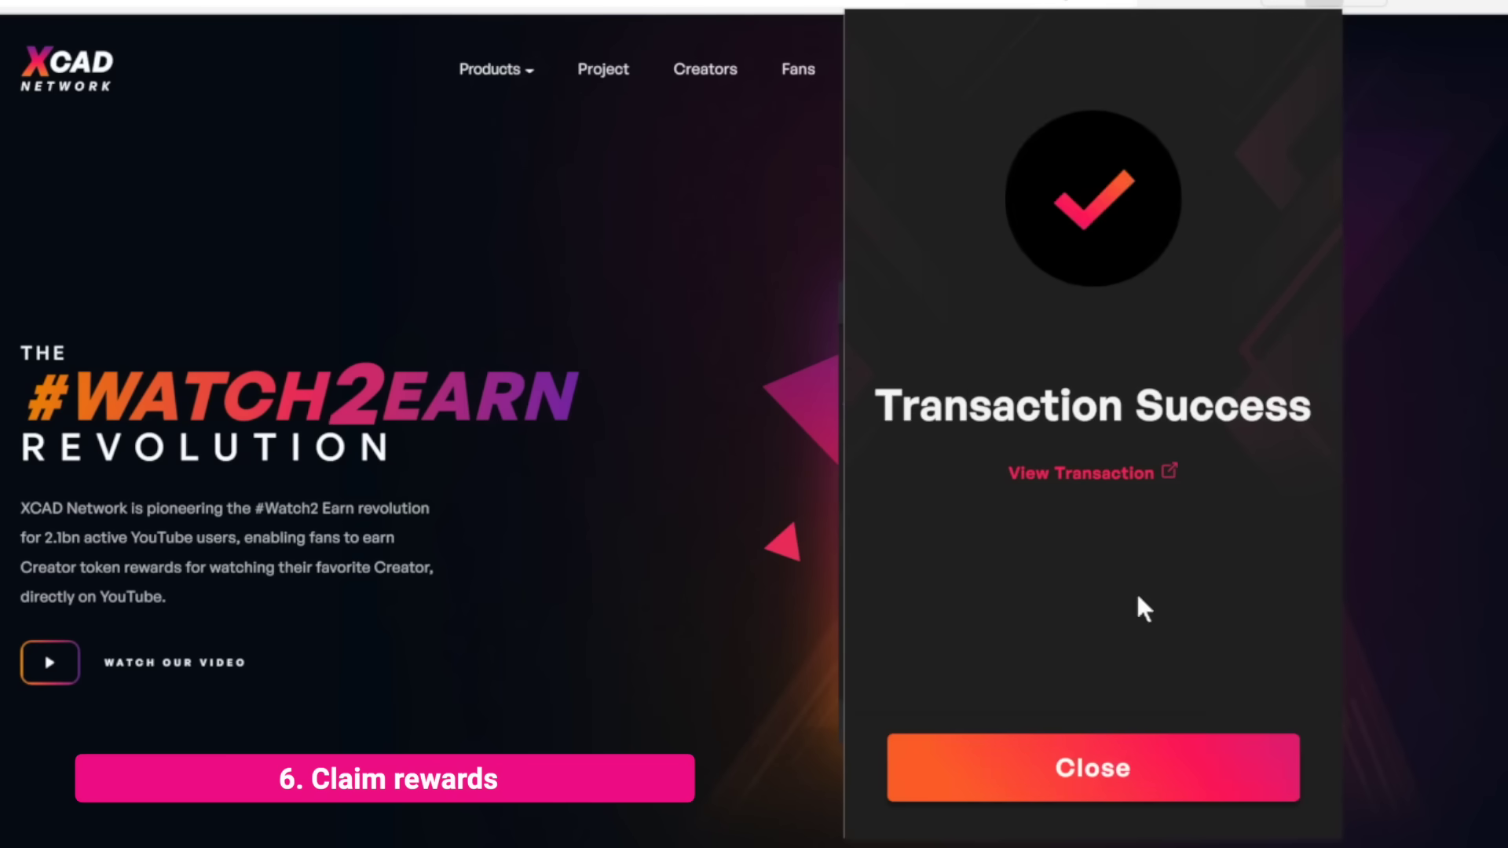
left_click(1087, 747)
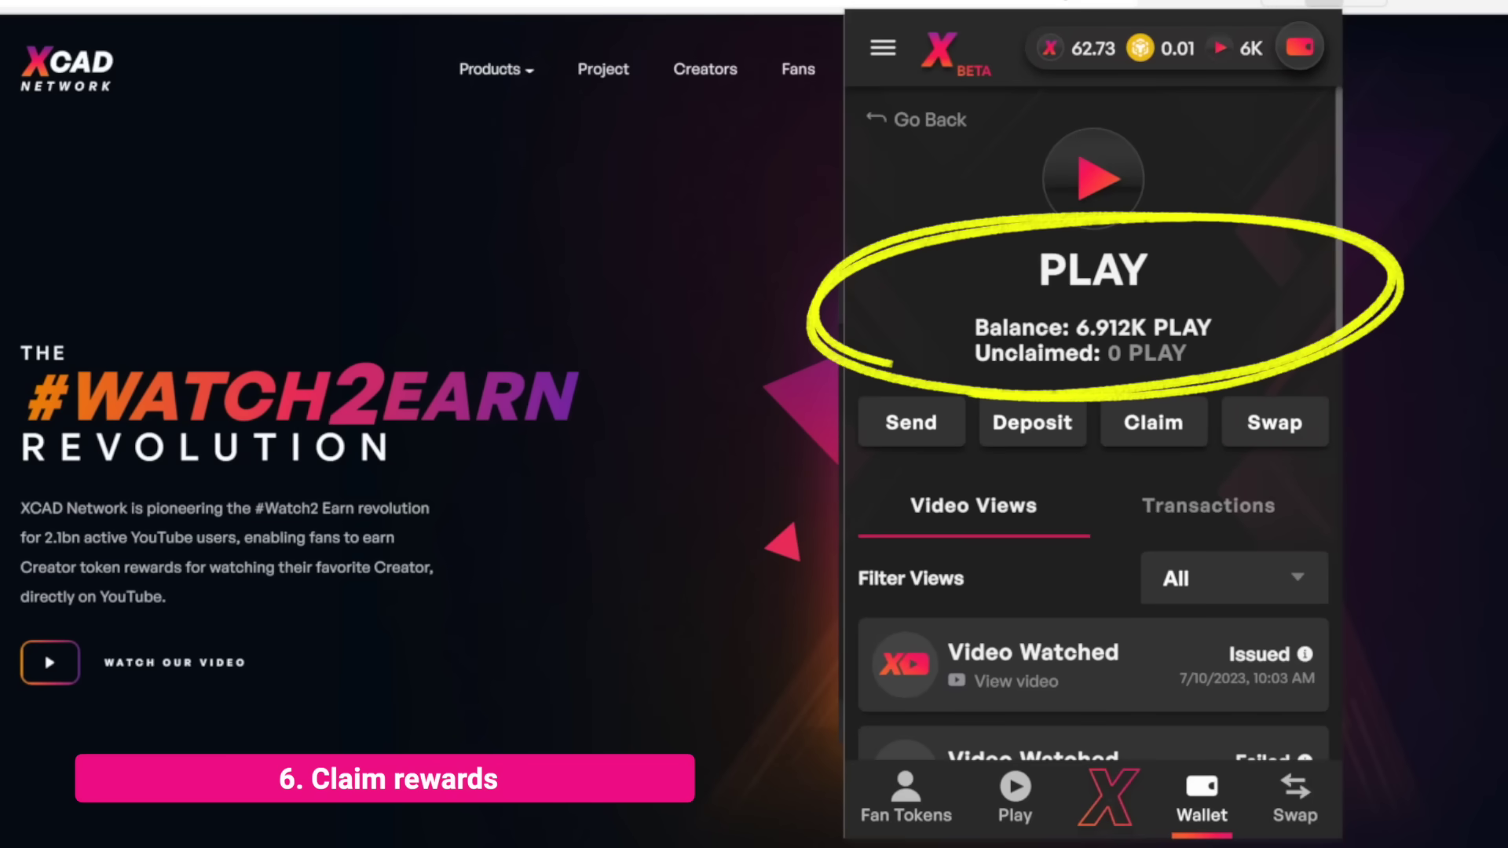